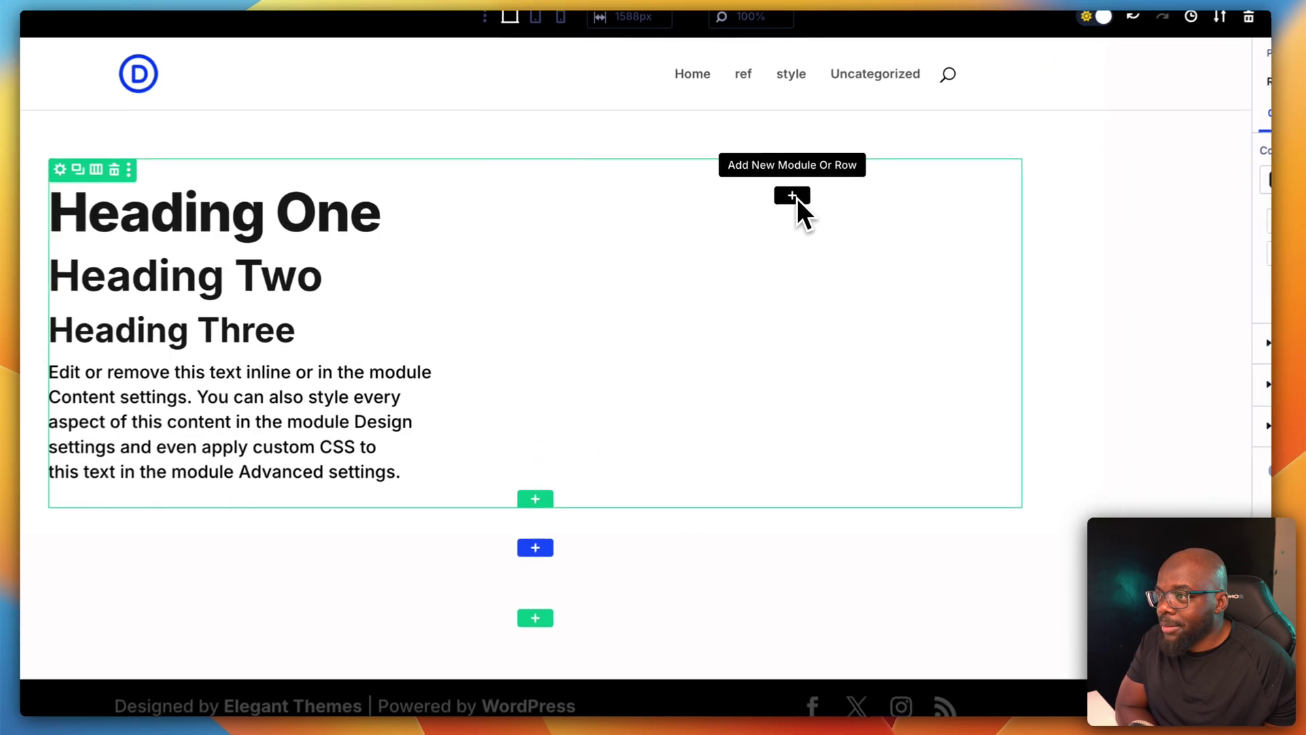
# - Insert a Click Here Button module in the right column, then inspect the text, button and section settings
pyautogui.click(755, 213)
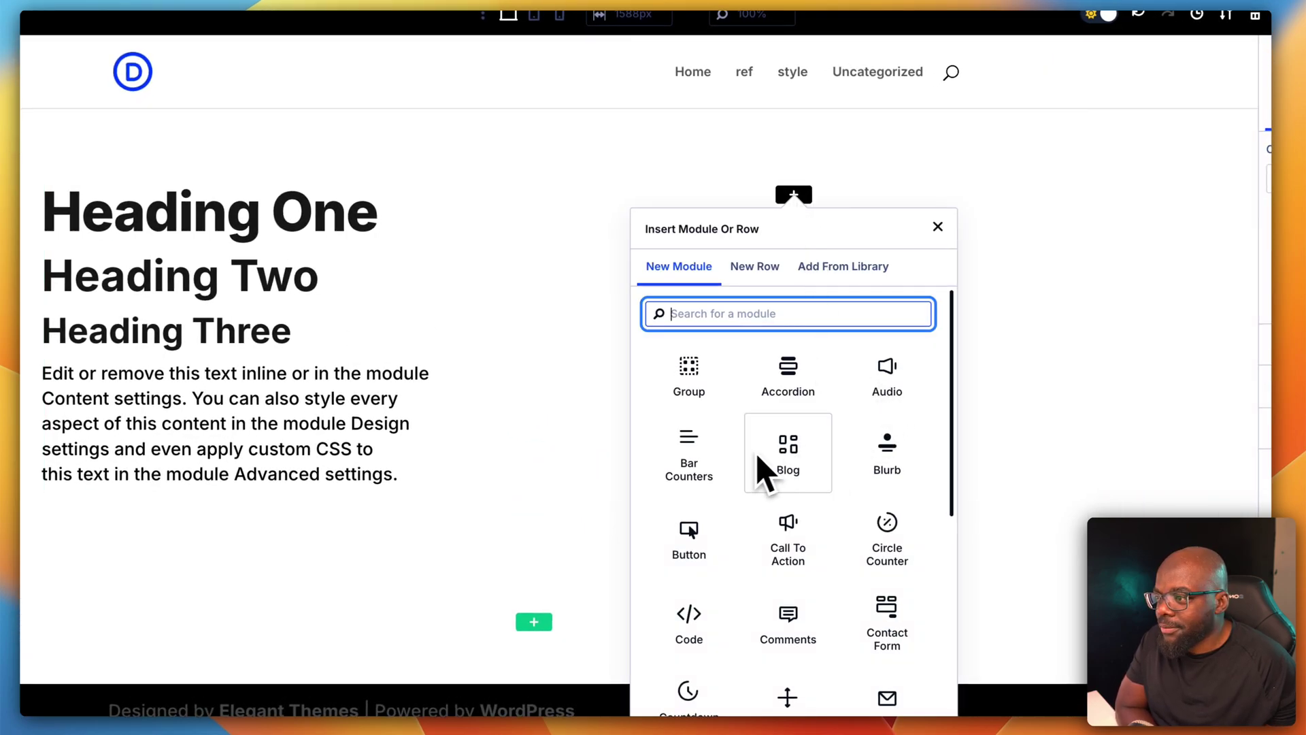
pyautogui.click(711, 532)
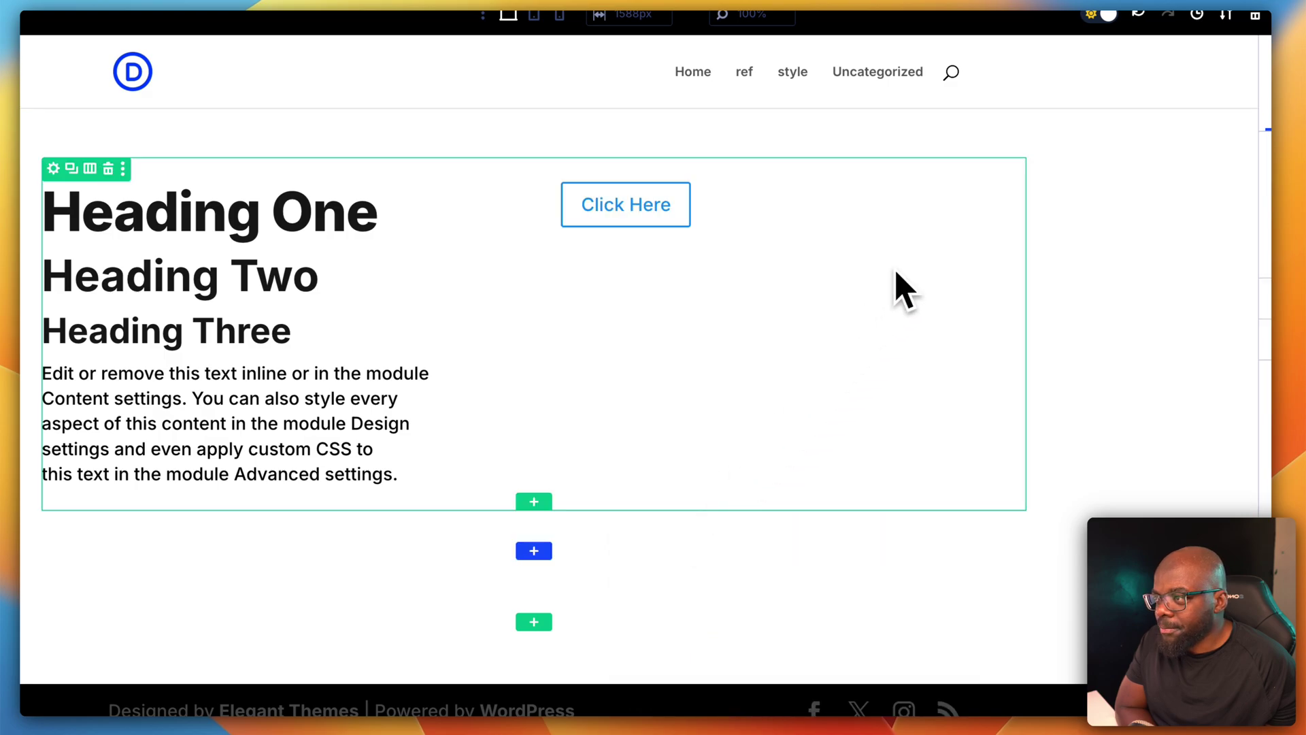
pyautogui.click(303, 288)
pyautogui.moveTo(1184, 425); pyautogui.dragTo(994, 422)
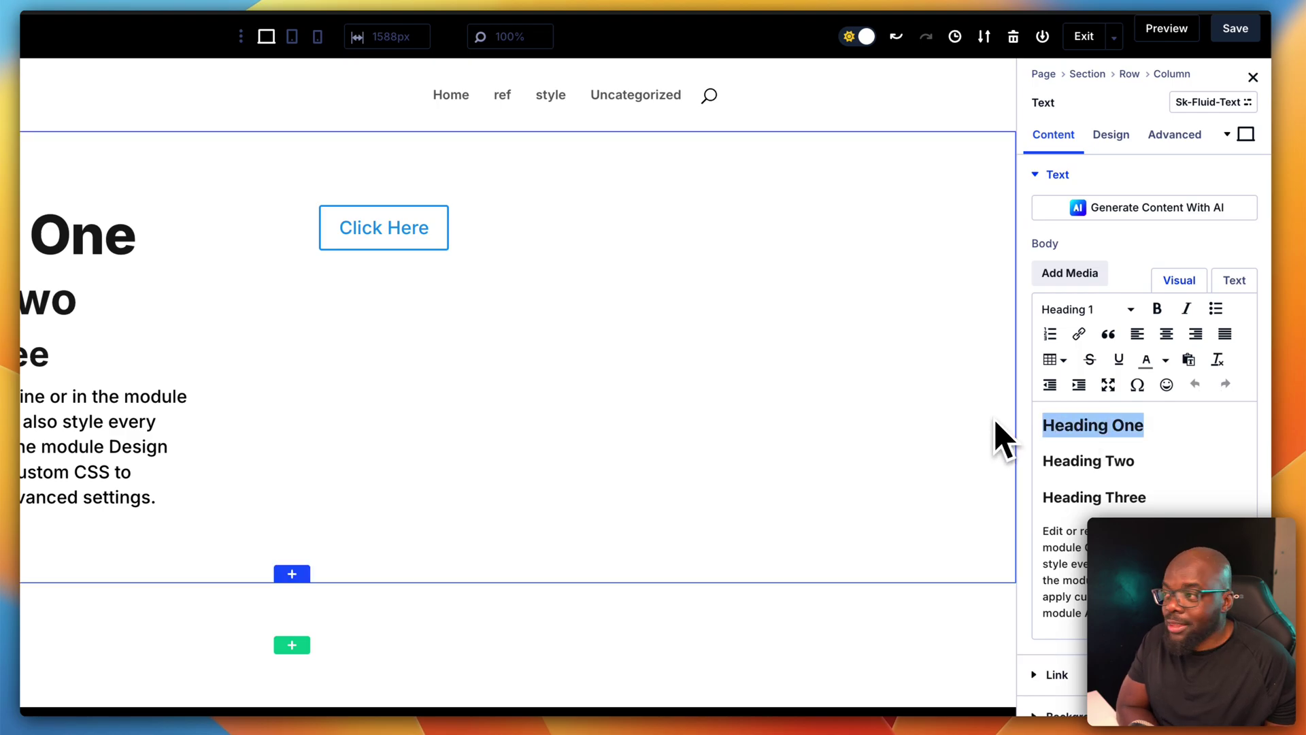
pyautogui.click(357, 239)
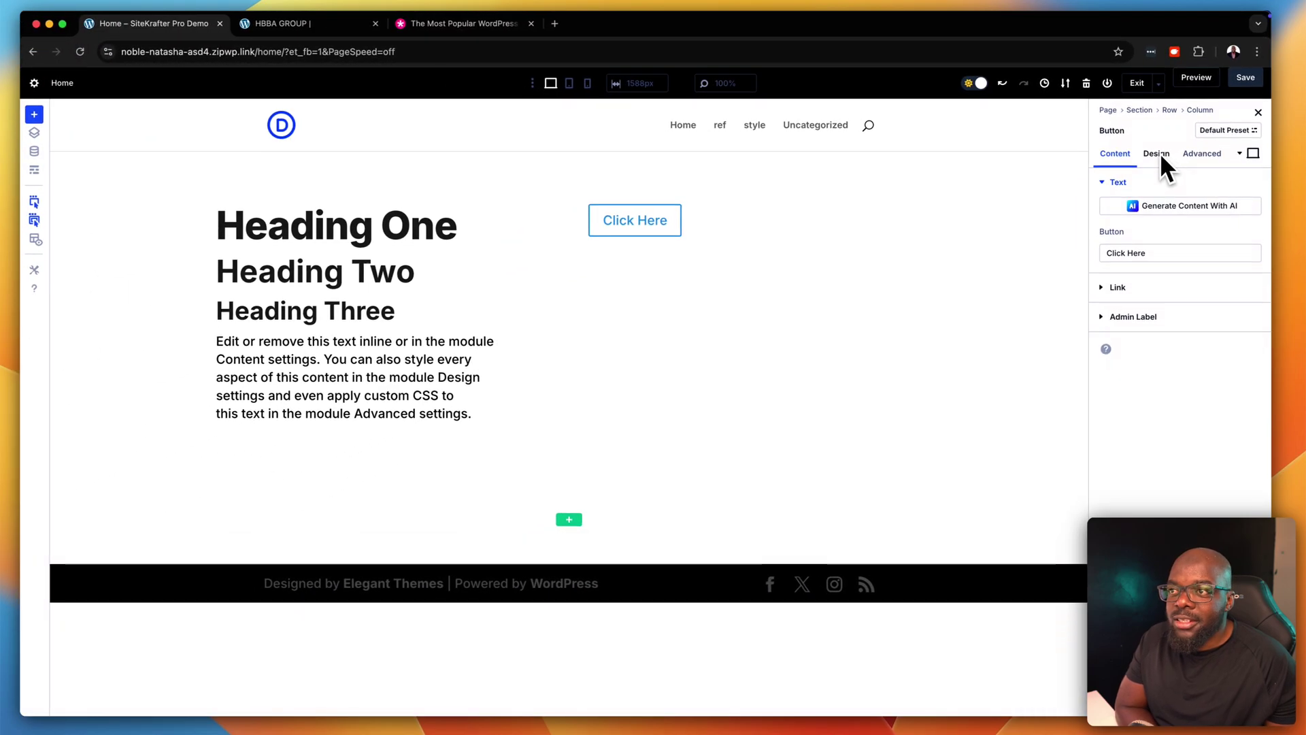
pyautogui.click(1015, 191)
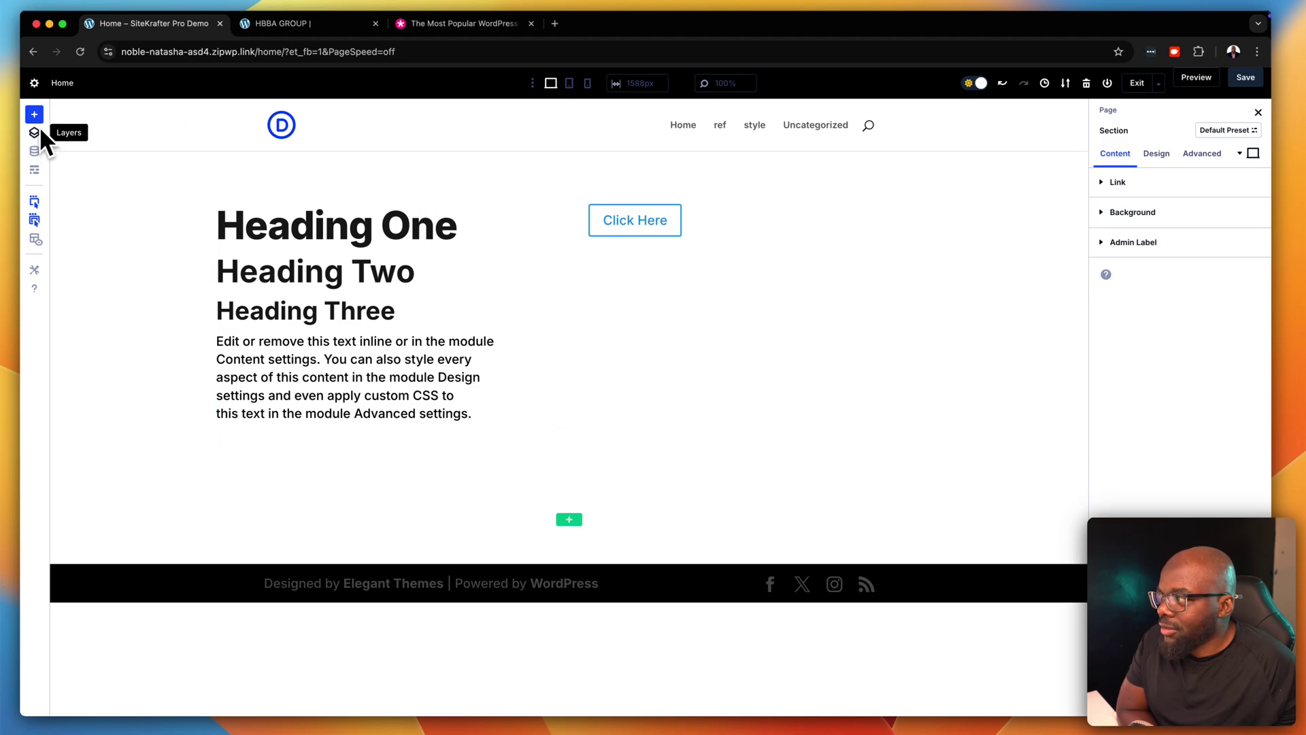
# - Browse the Premade Layout library, then close it and show the Layers structure outline
pyautogui.click(35, 115)
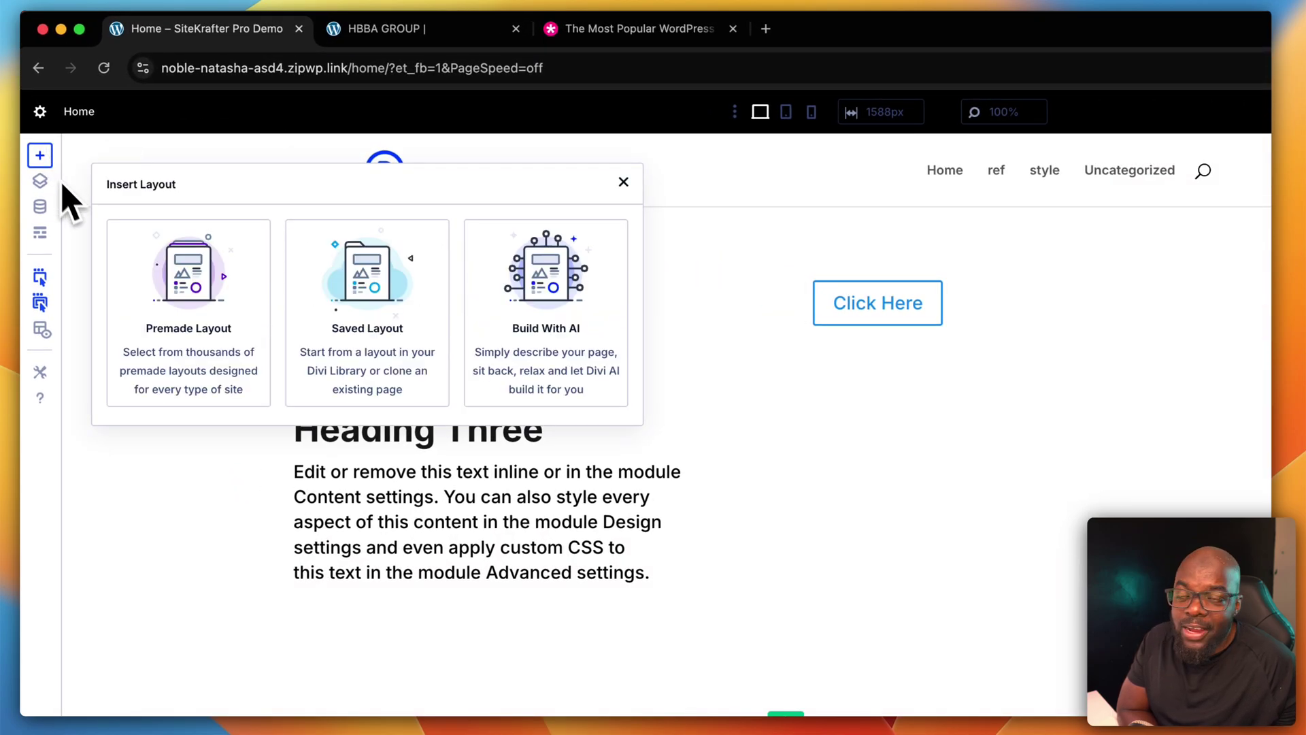
pyautogui.click(198, 367)
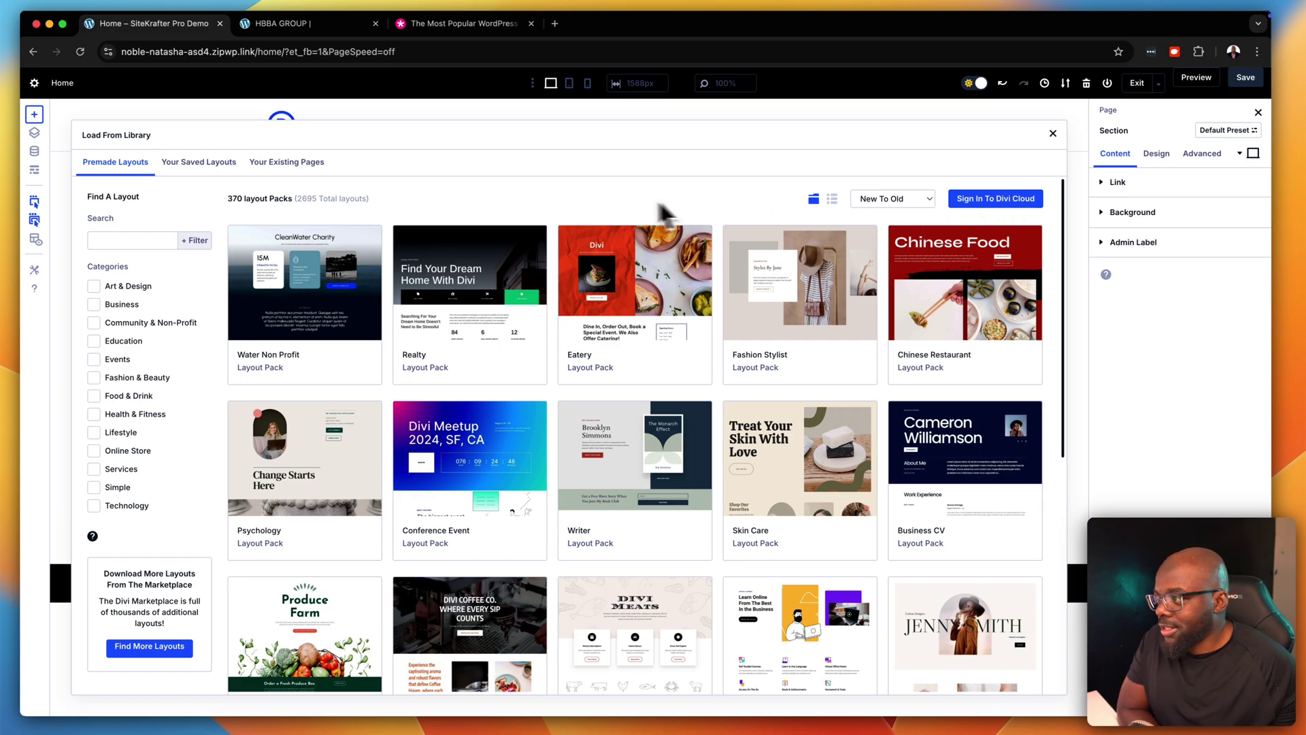
pyautogui.scroll(-3, 455, 382)
pyautogui.scroll(-15, 456, 376)
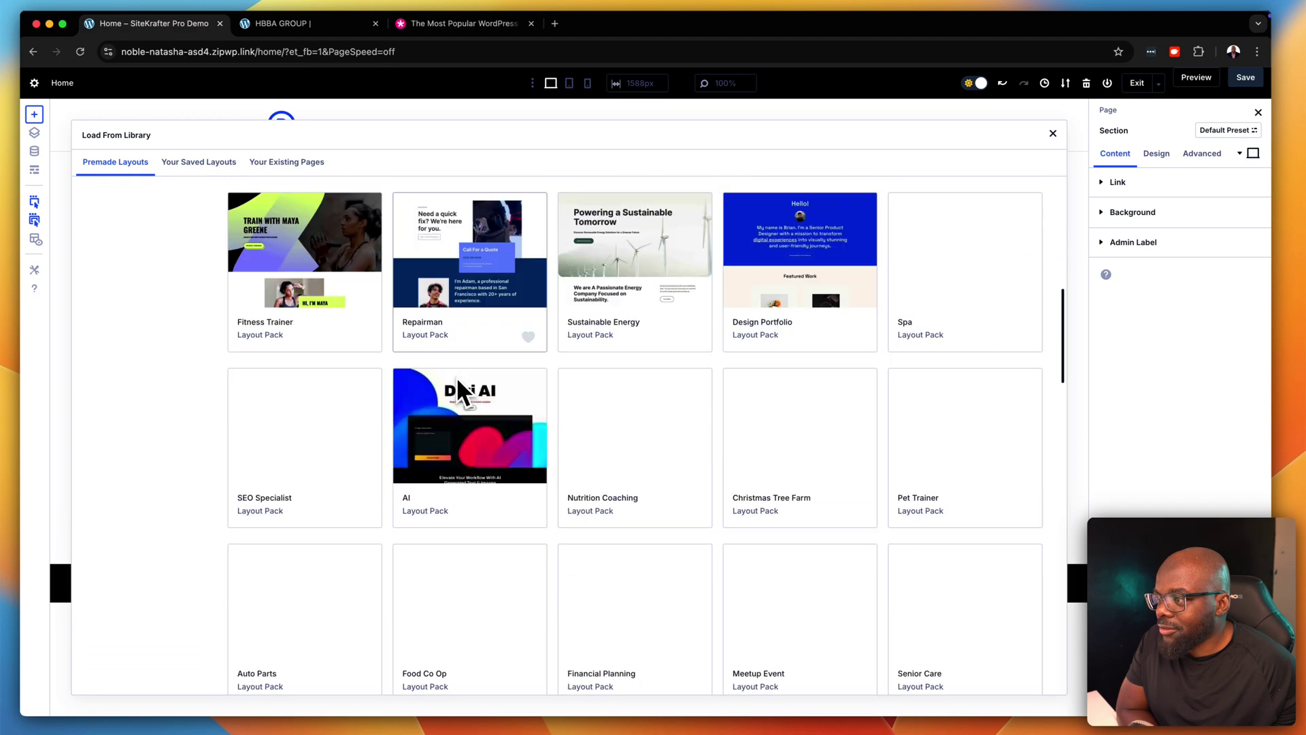
pyautogui.scroll(15, 456, 373)
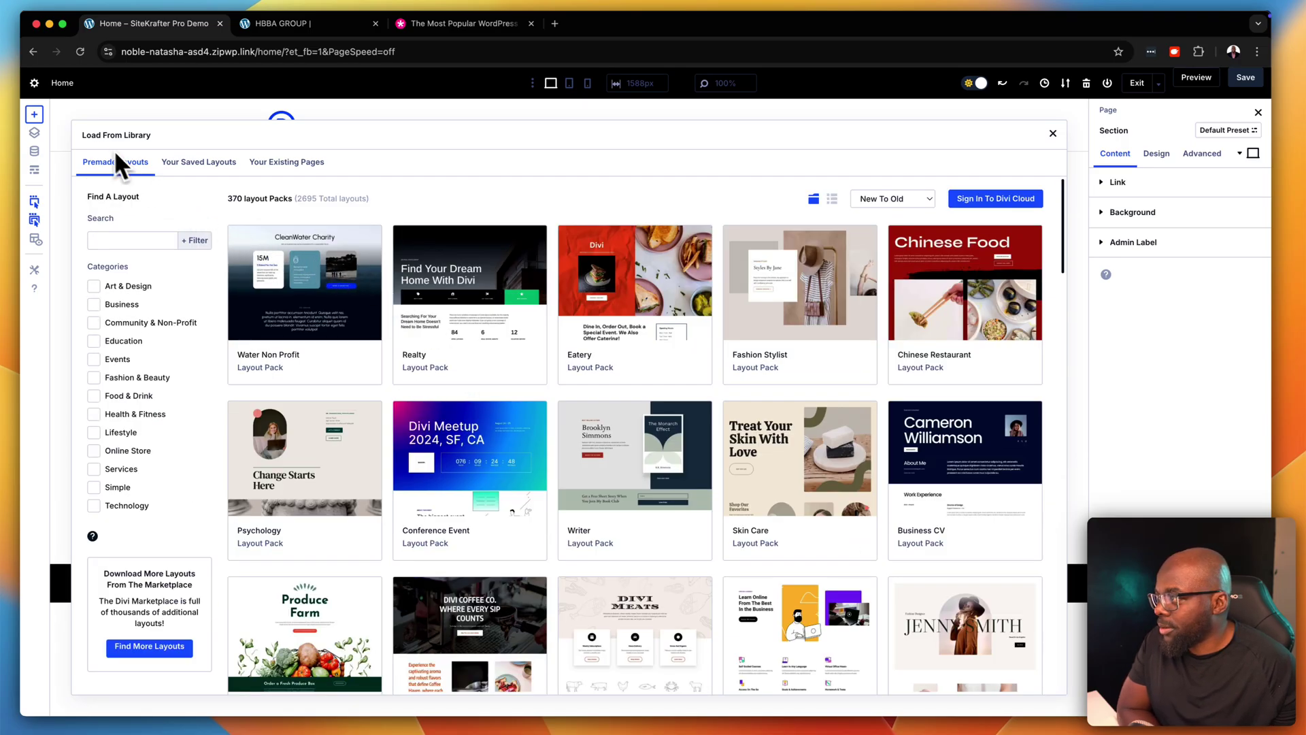
pyautogui.click(33, 133)
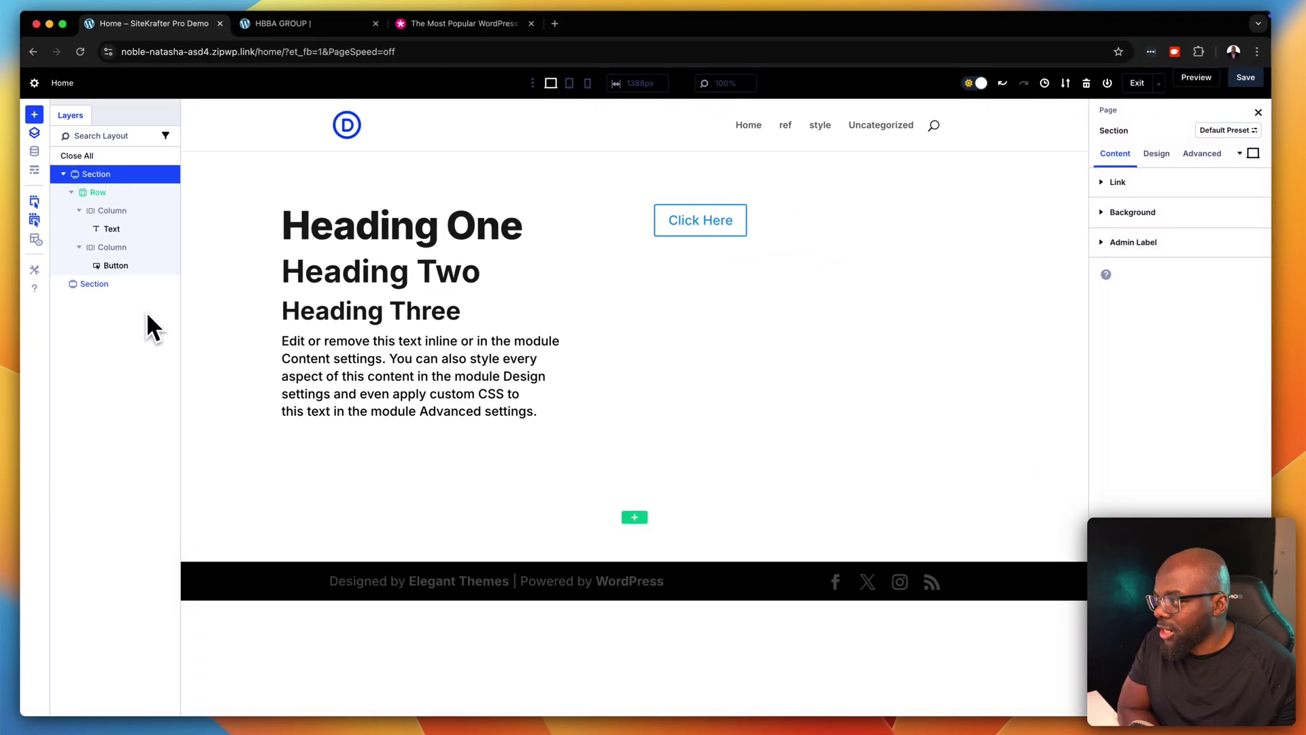
# - Select the Button and then the Text module in the Layers panel, then close the panel
pyautogui.click(123, 267)
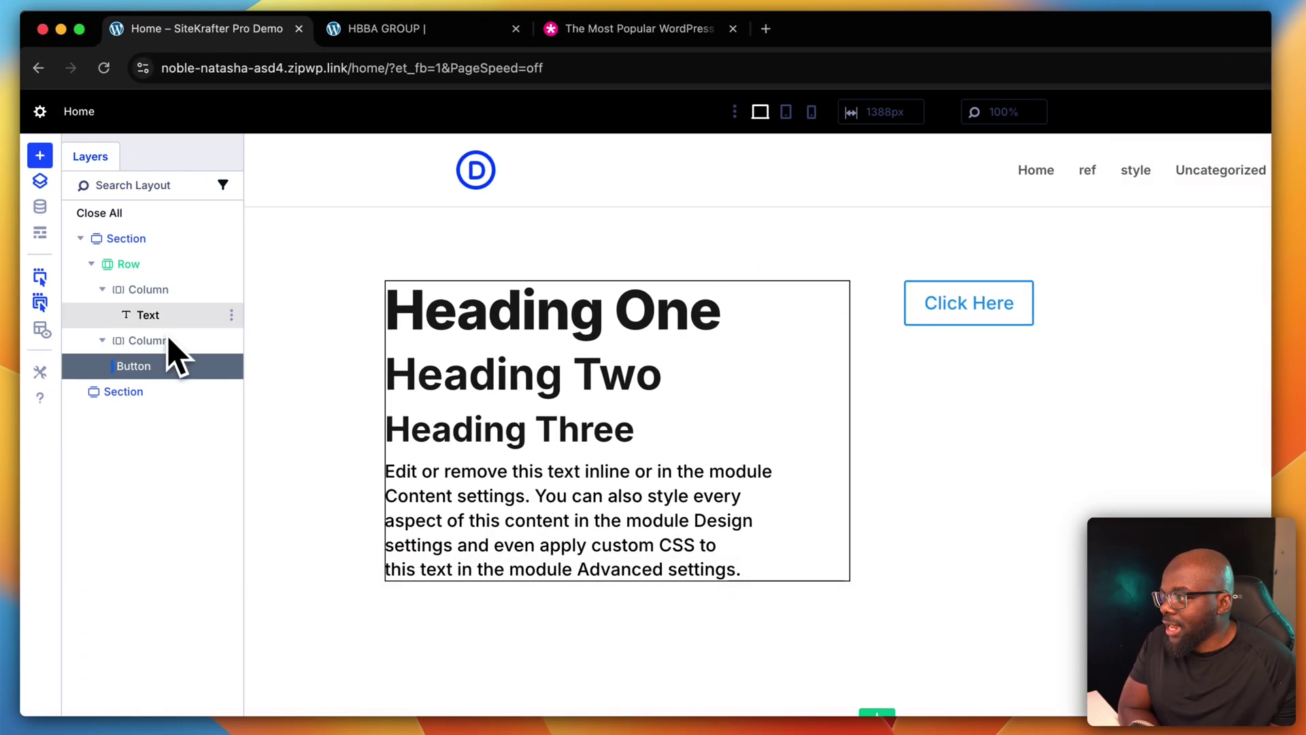
pyautogui.click(169, 314)
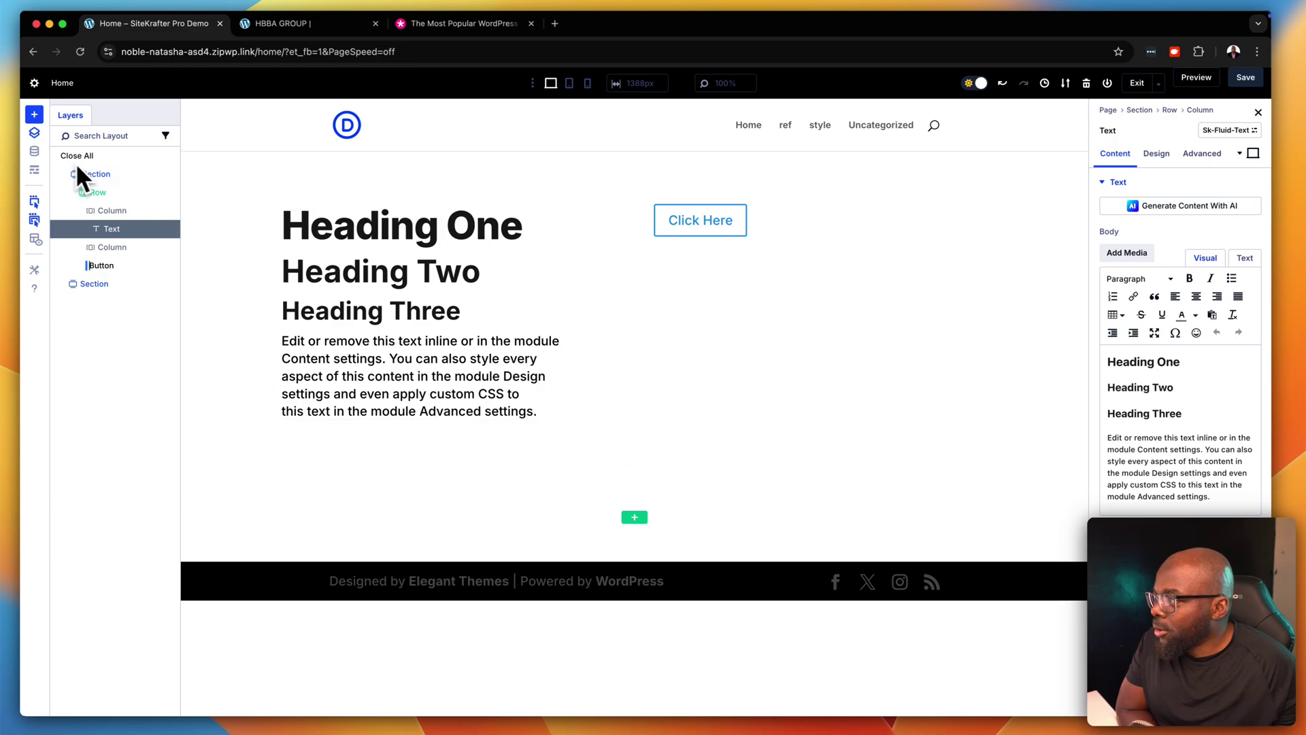
pyautogui.click(34, 133)
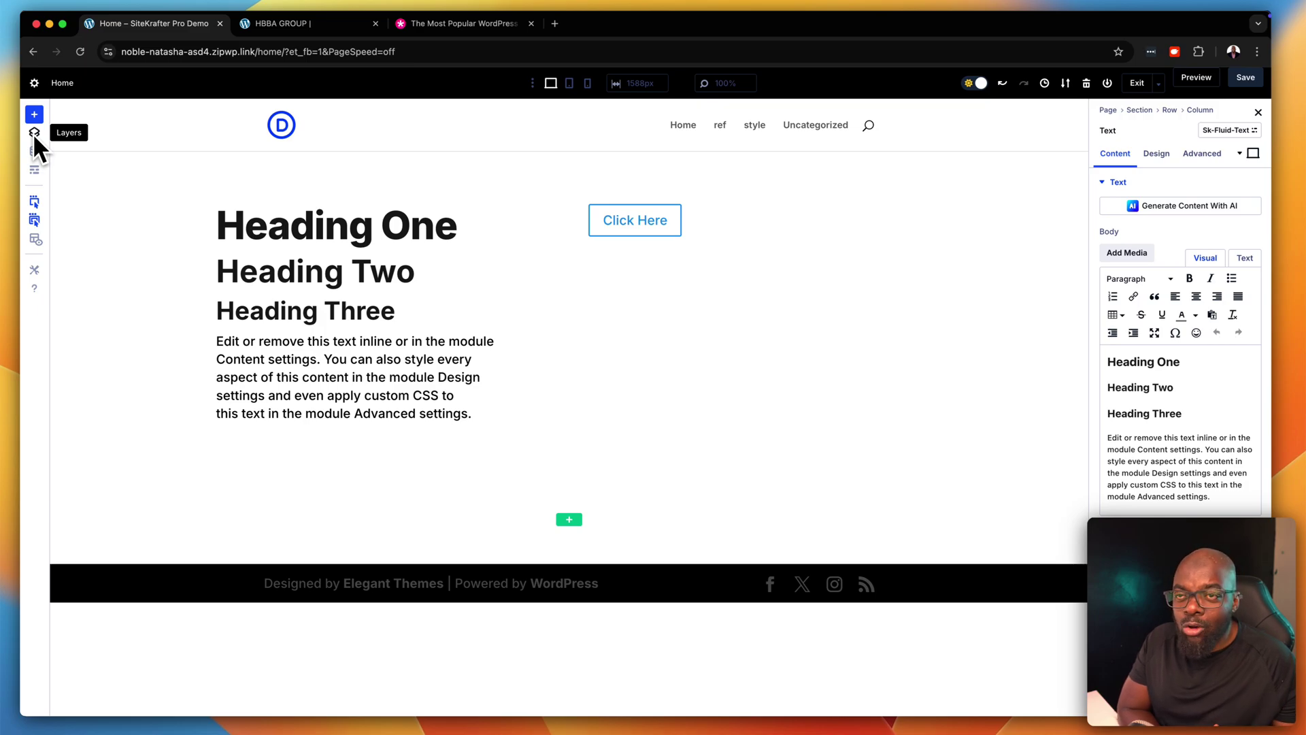
# - Toggle X-Ray on, off and back on to show module and row outlines
pyautogui.click(34, 238)
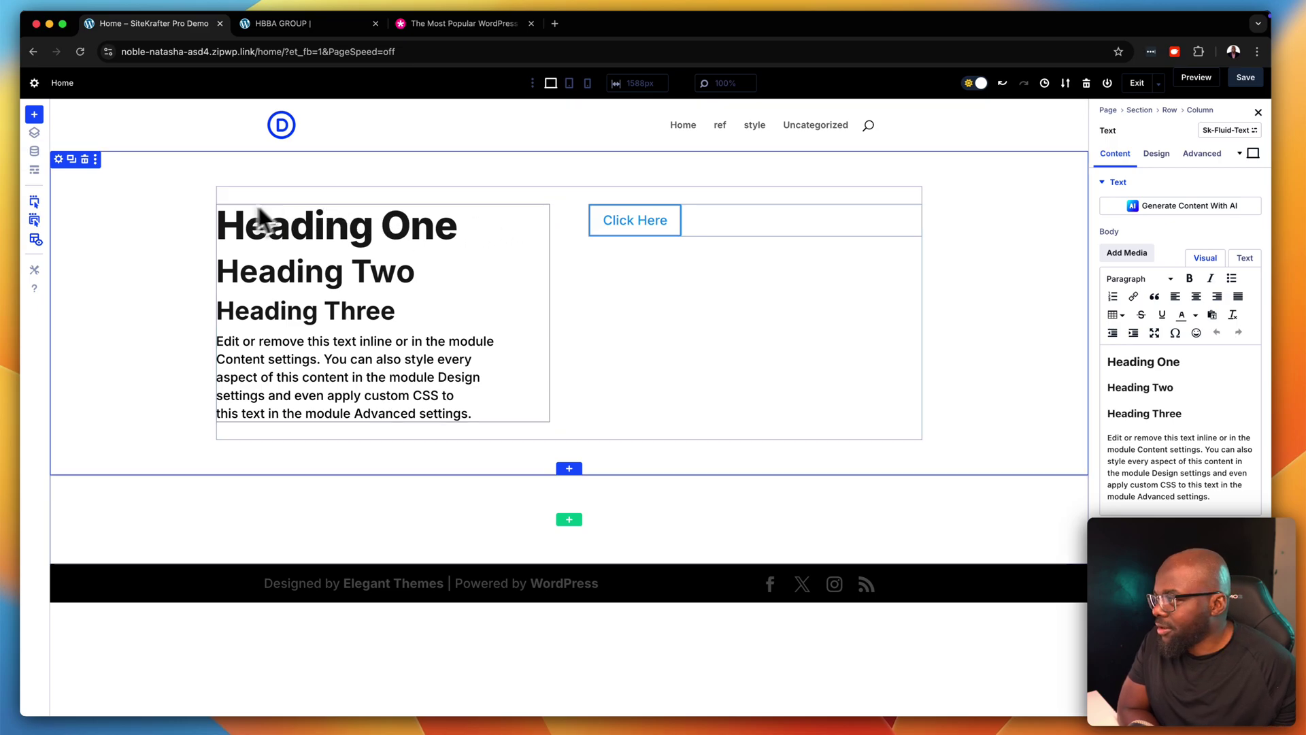
pyautogui.click(33, 239)
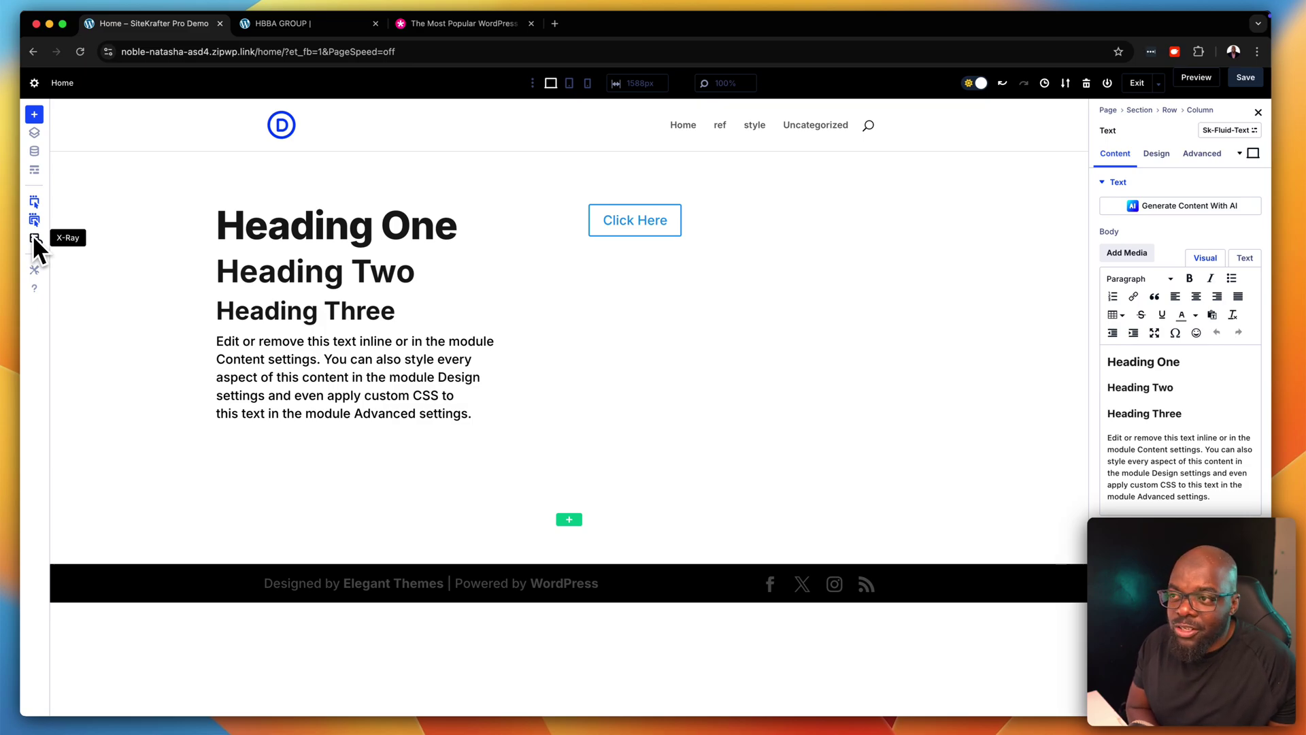
pyautogui.click(34, 238)
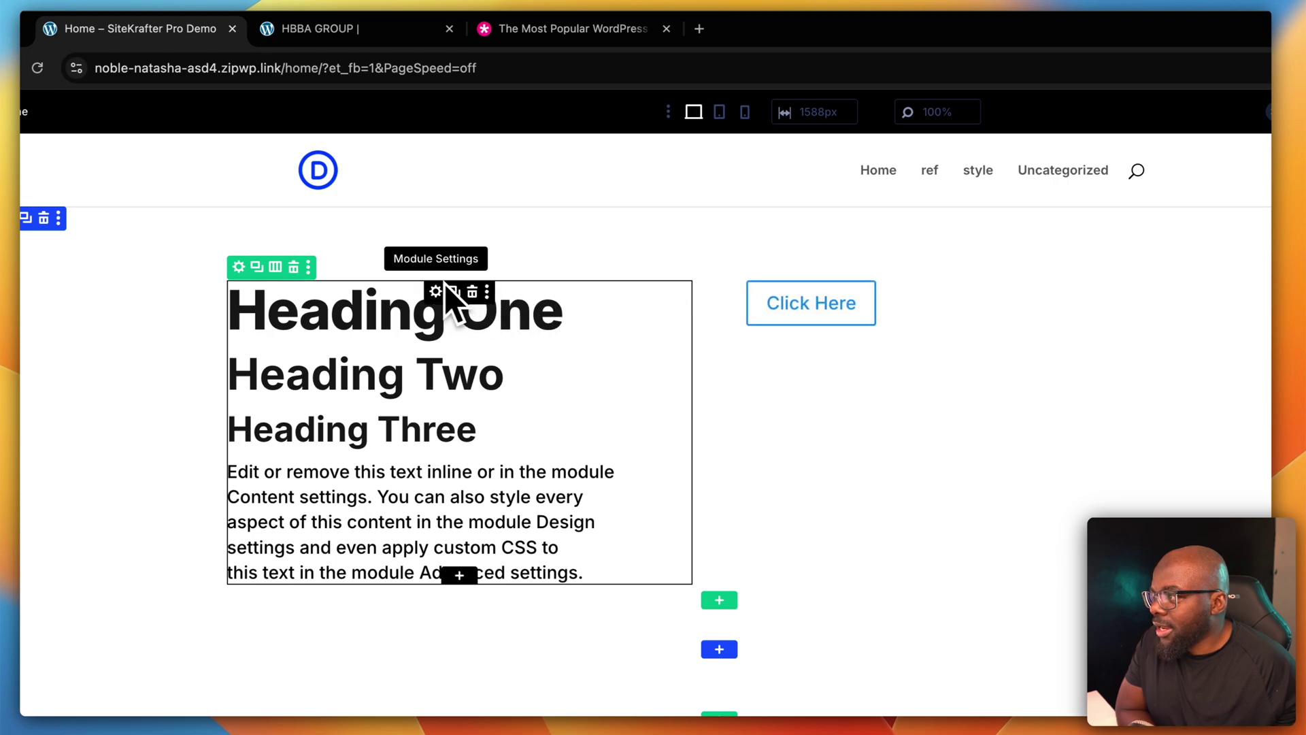
# - Delete the headings-and-button row and add a new two-column row
pyautogui.click(293, 267)
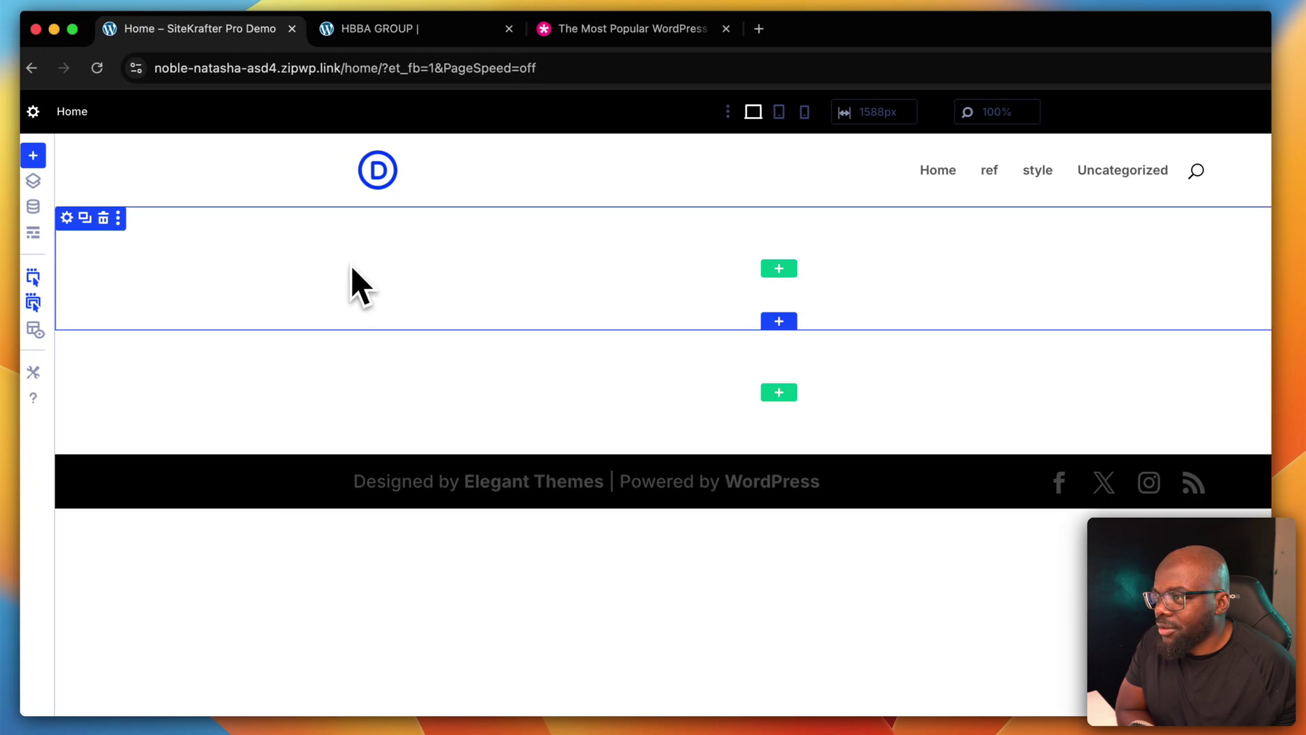
pyautogui.click(788, 272)
pyautogui.click(794, 382)
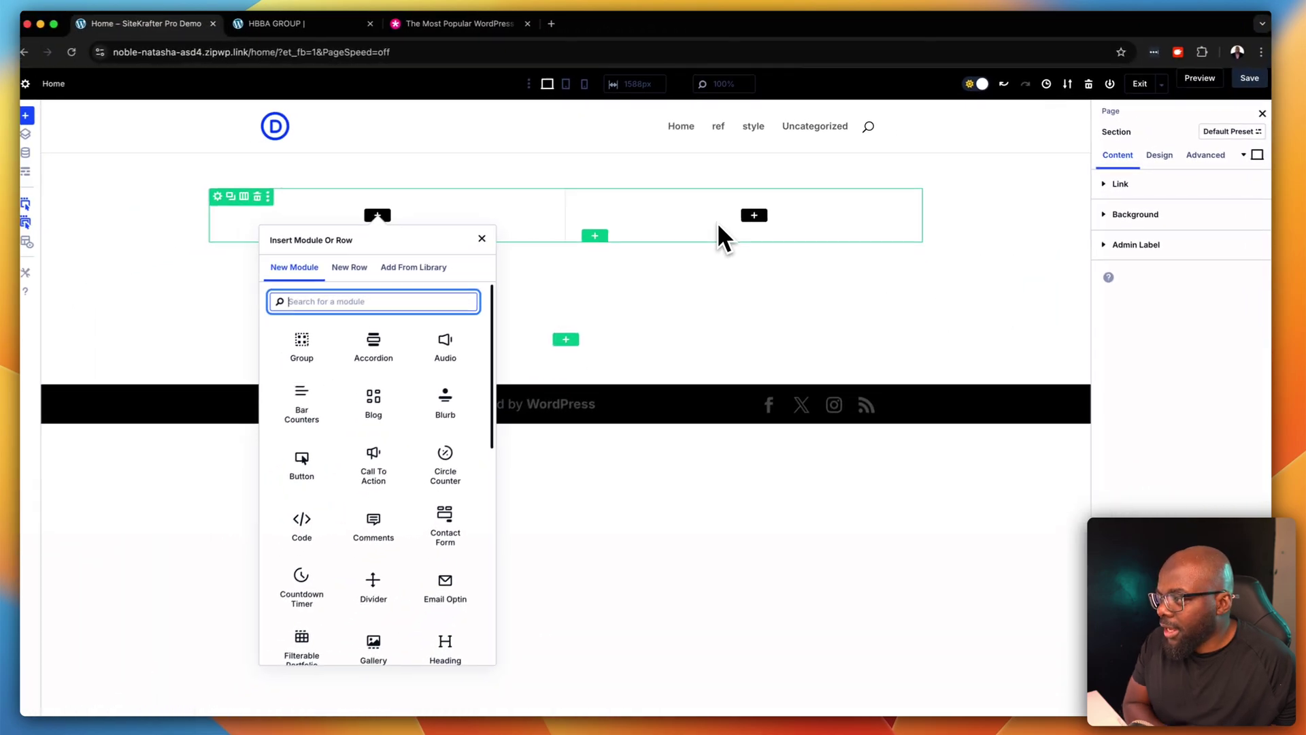
# - Insert a Blurb in the left column with a Click Here Button below it
pyautogui.write('blu')
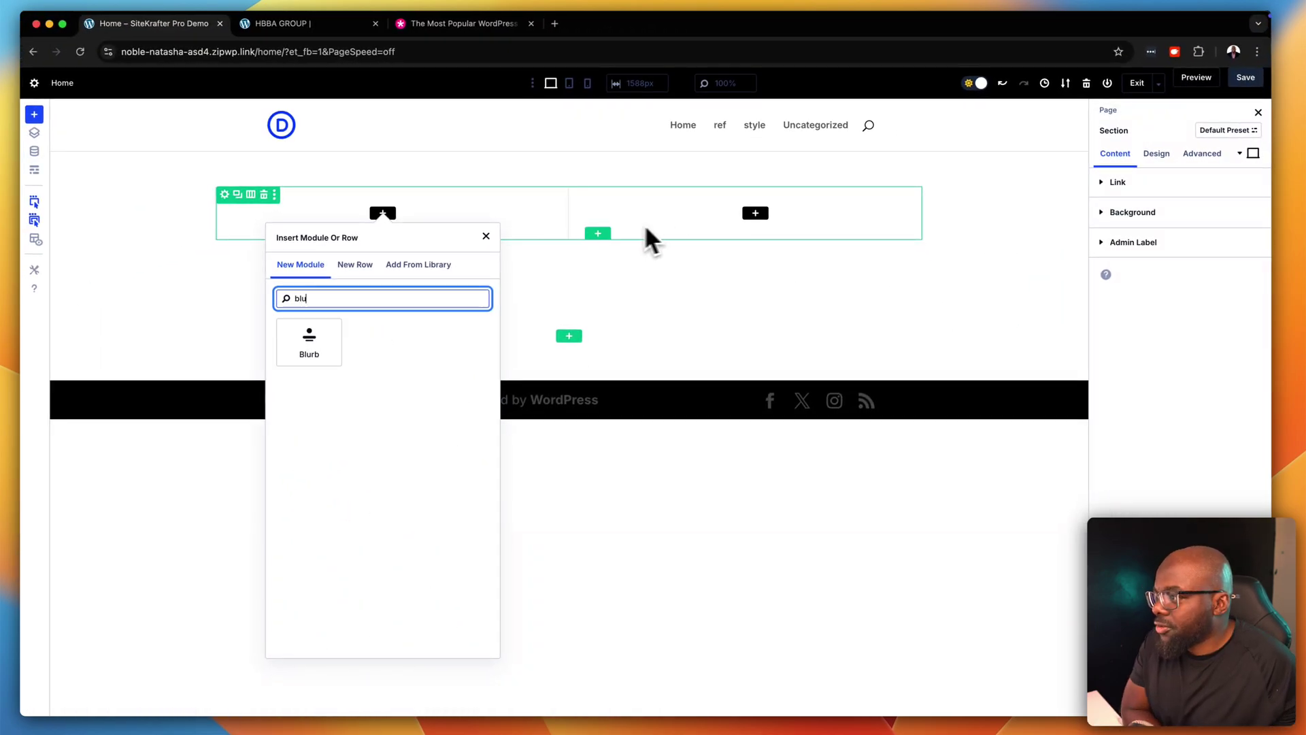
pyautogui.click(309, 341)
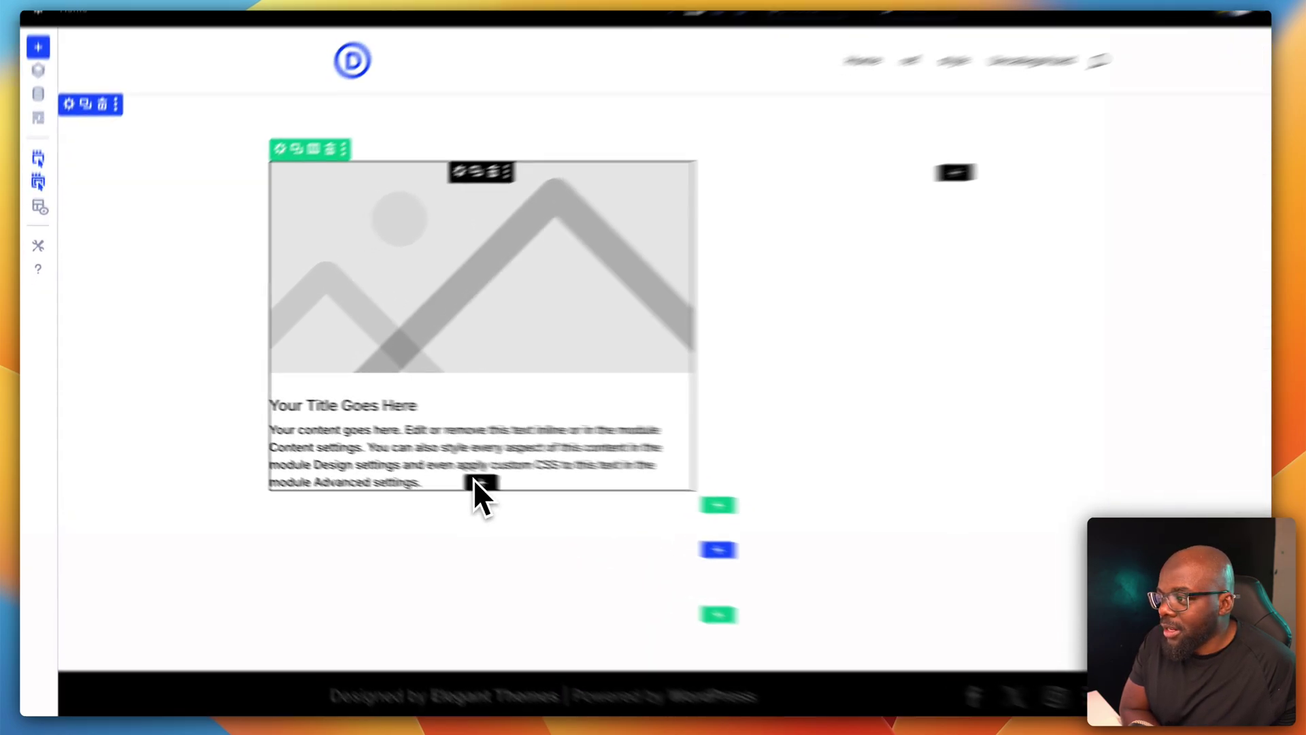
pyautogui.click(378, 456)
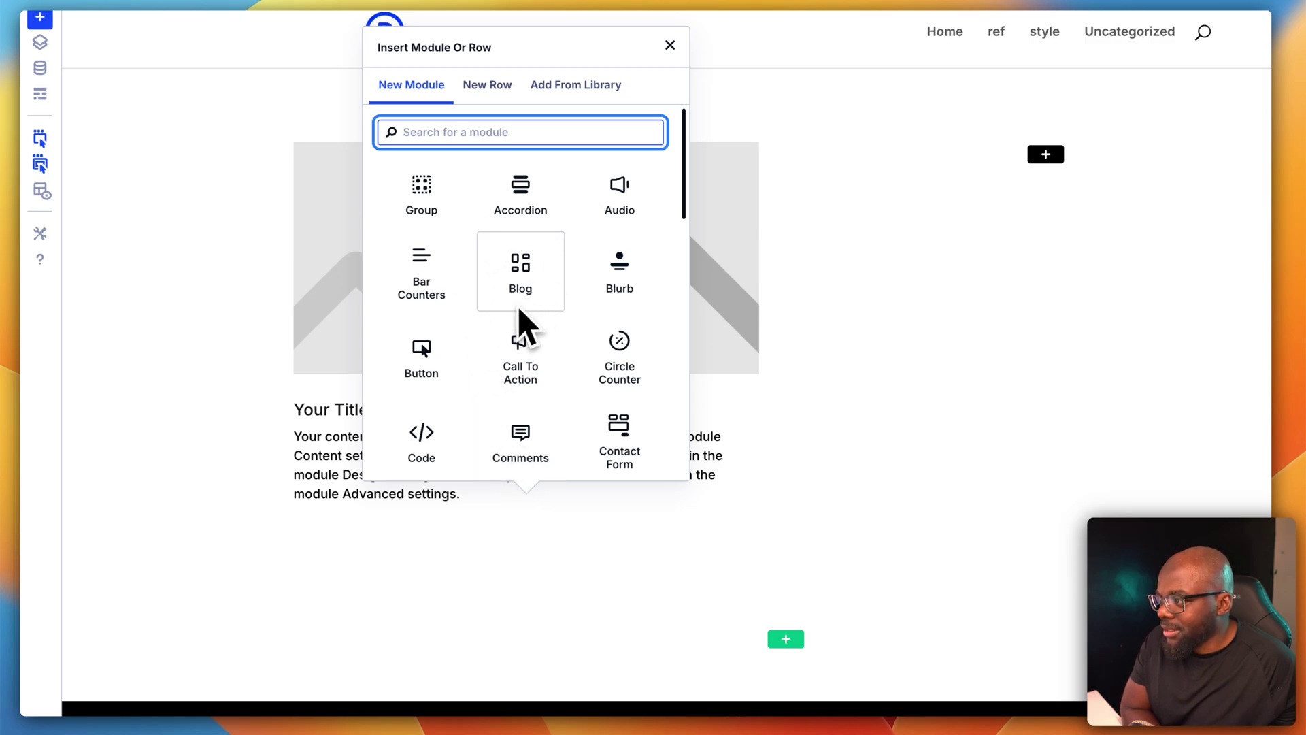
pyautogui.click(422, 354)
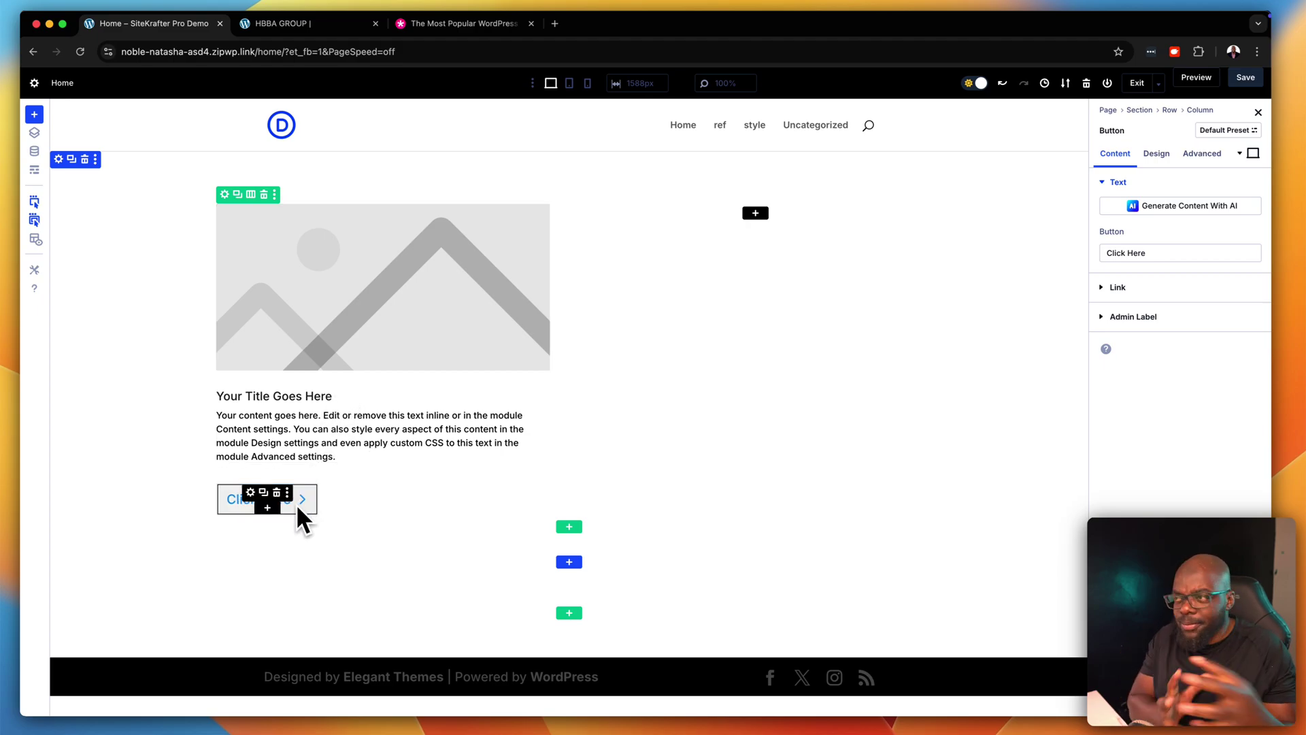
pyautogui.click(753, 214)
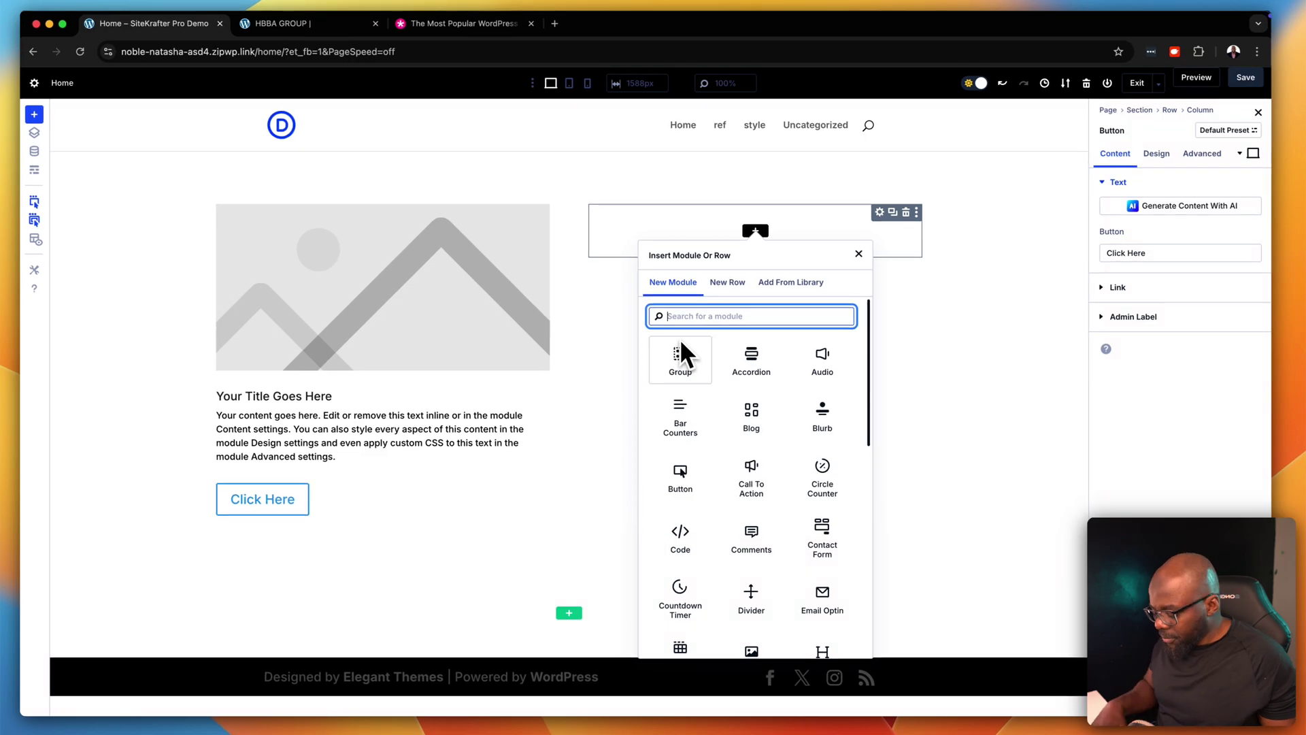
pyautogui.write('bl')
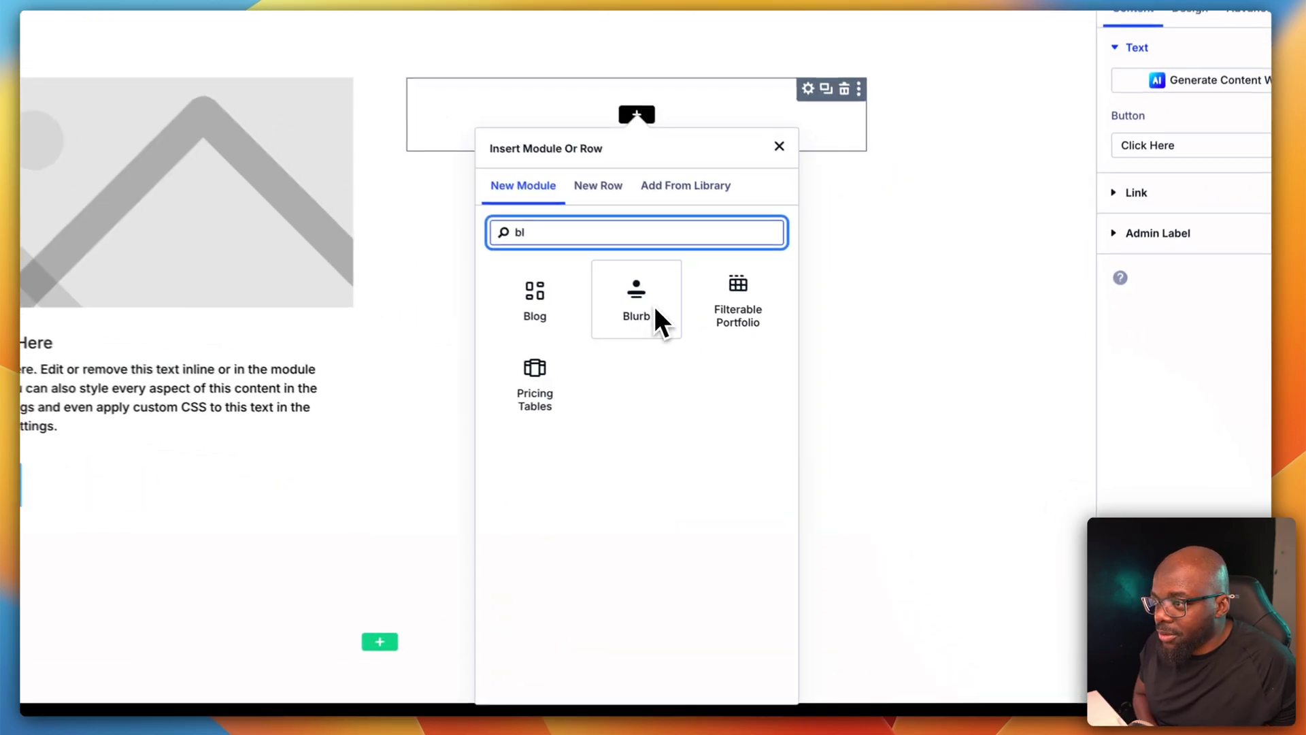
pyautogui.click(654, 310)
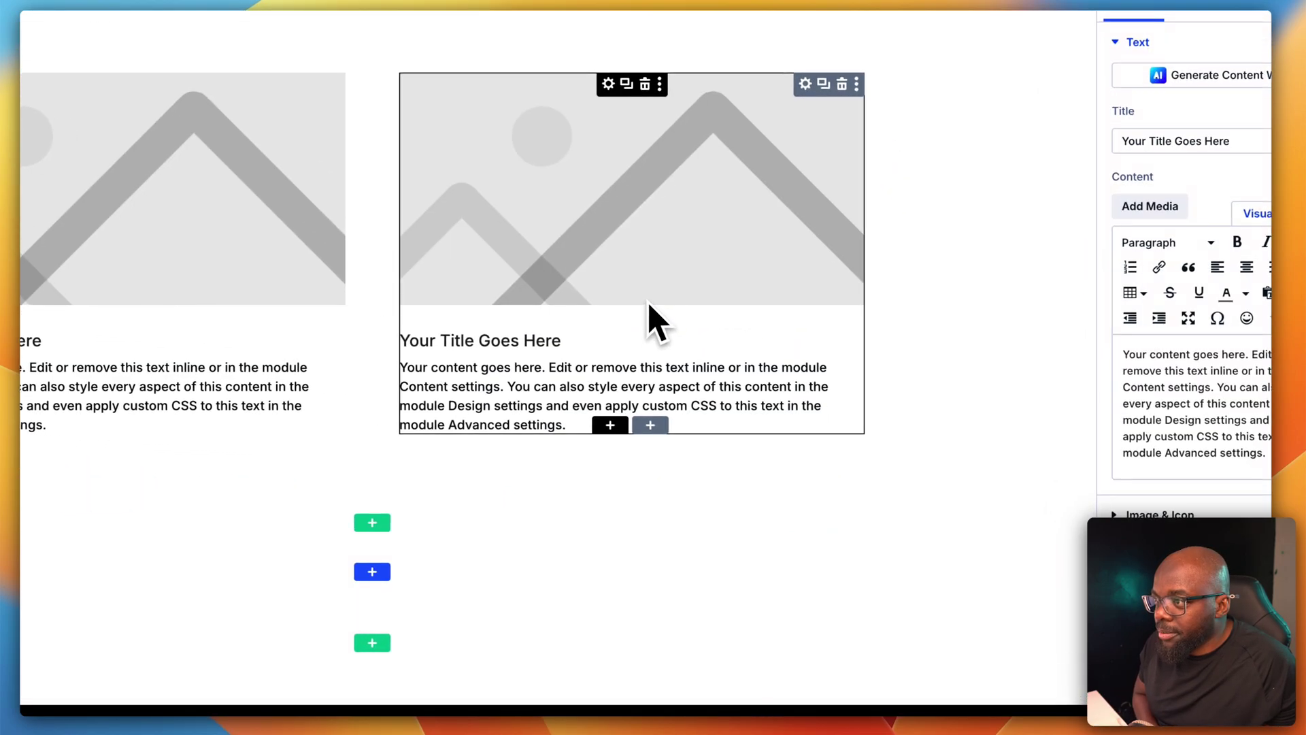
pyautogui.click(610, 425)
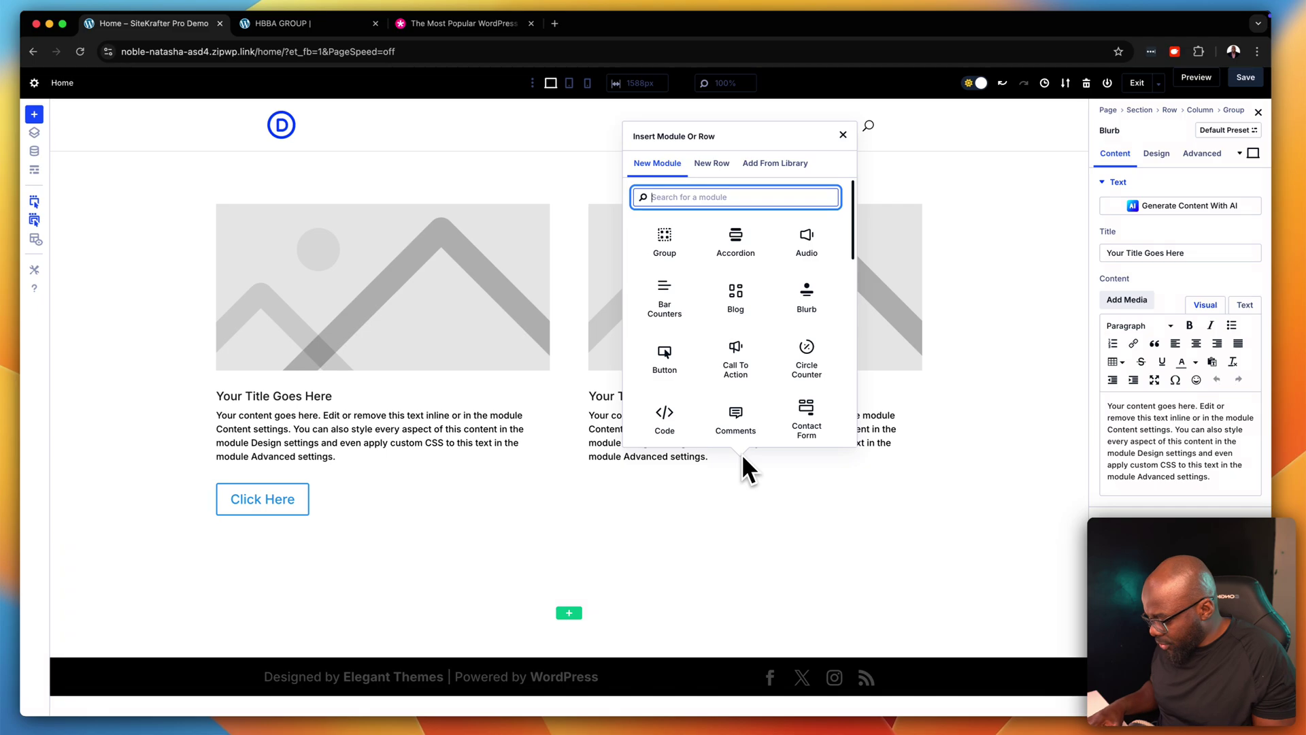
pyautogui.write('bu')
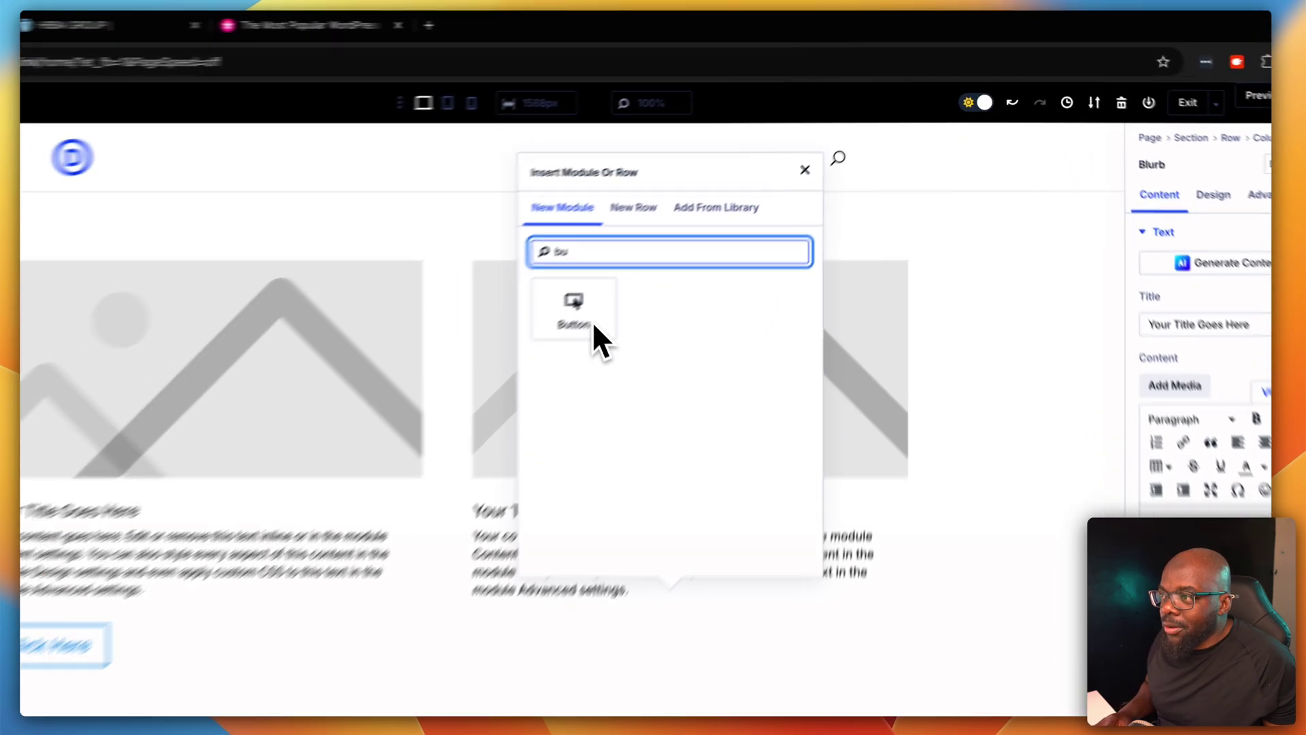
pyautogui.click(592, 320)
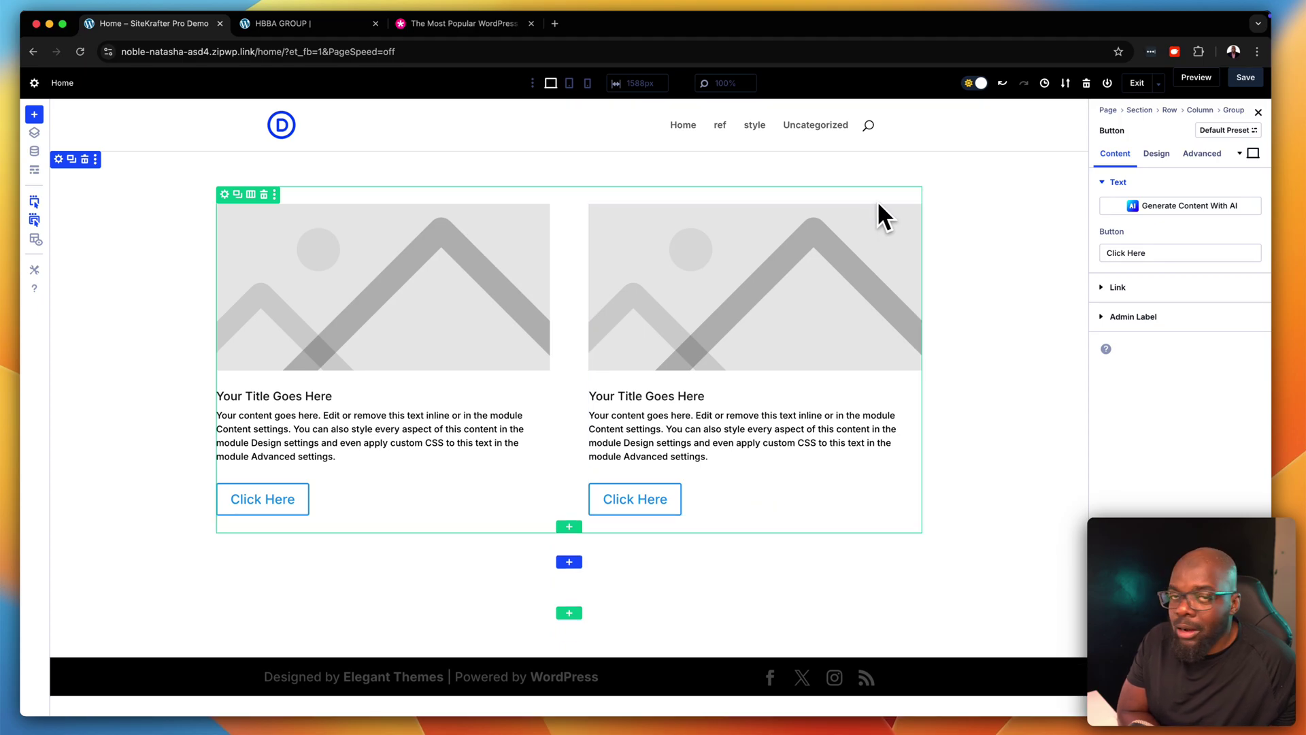
# - Give the right-hand group the CSS classes 'pad-l bg-gray-700' under Advanced > CSS ID & Classes
pyautogui.click(34, 237)
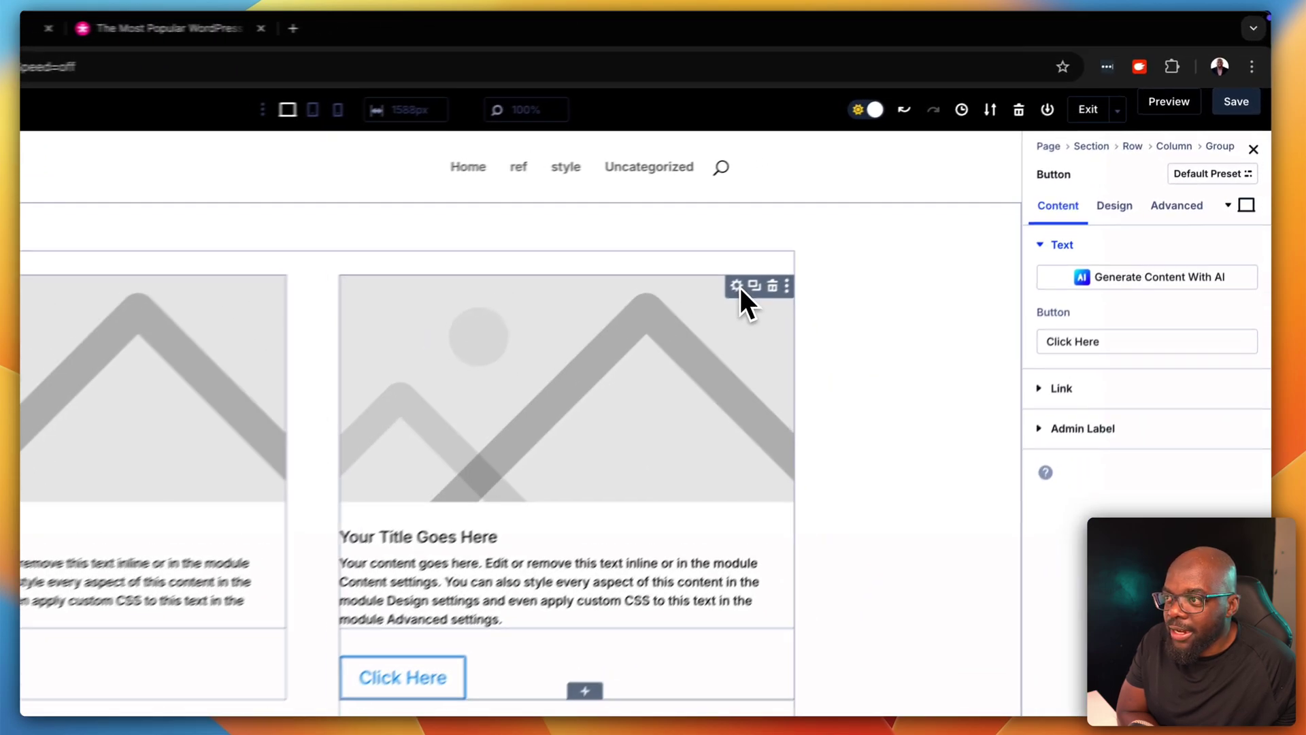
pyautogui.click(879, 213)
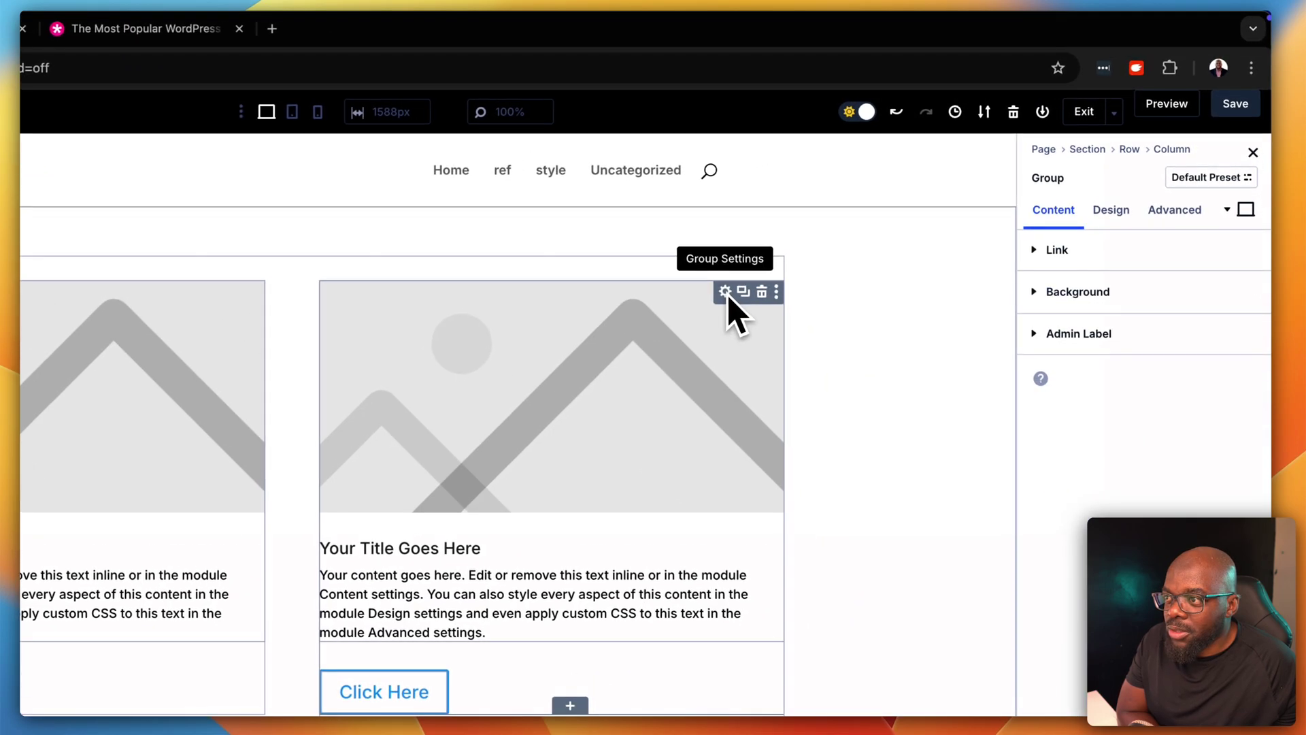
pyautogui.click(1180, 209)
pyautogui.click(1165, 249)
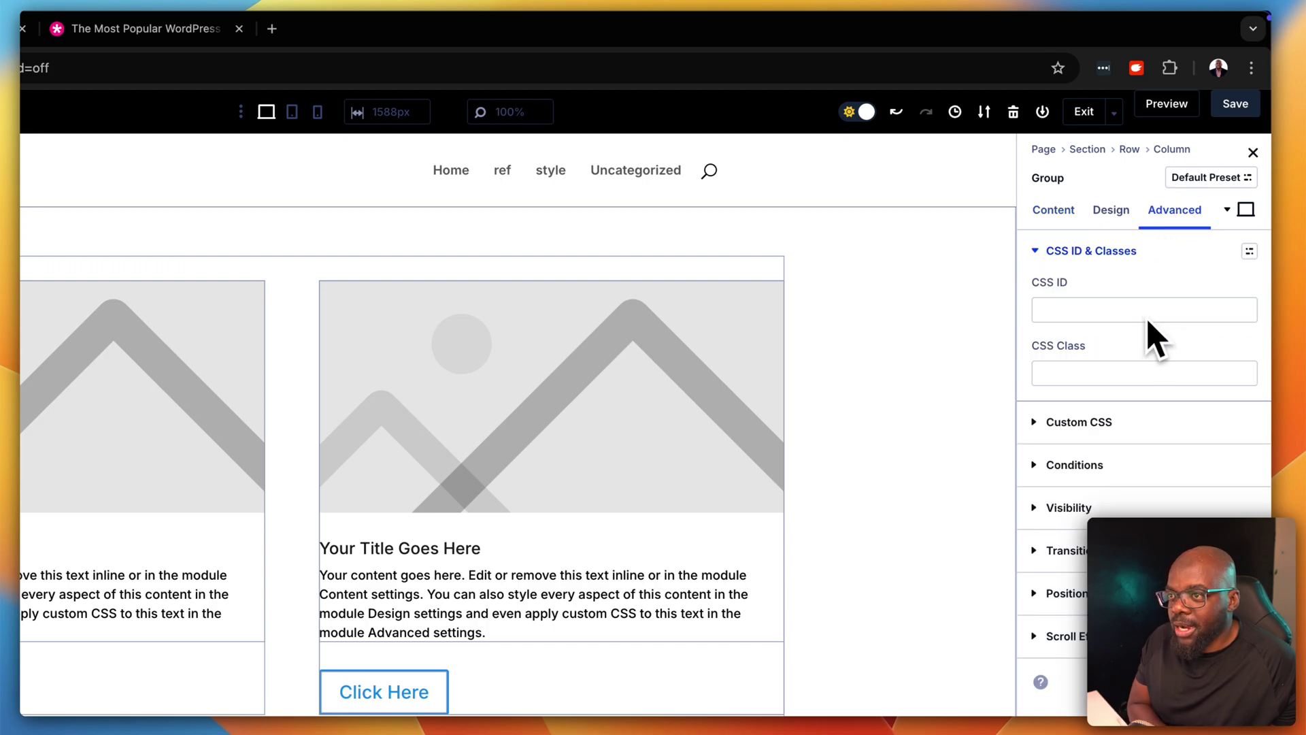
pyautogui.click(1141, 374)
pyautogui.write('pad')
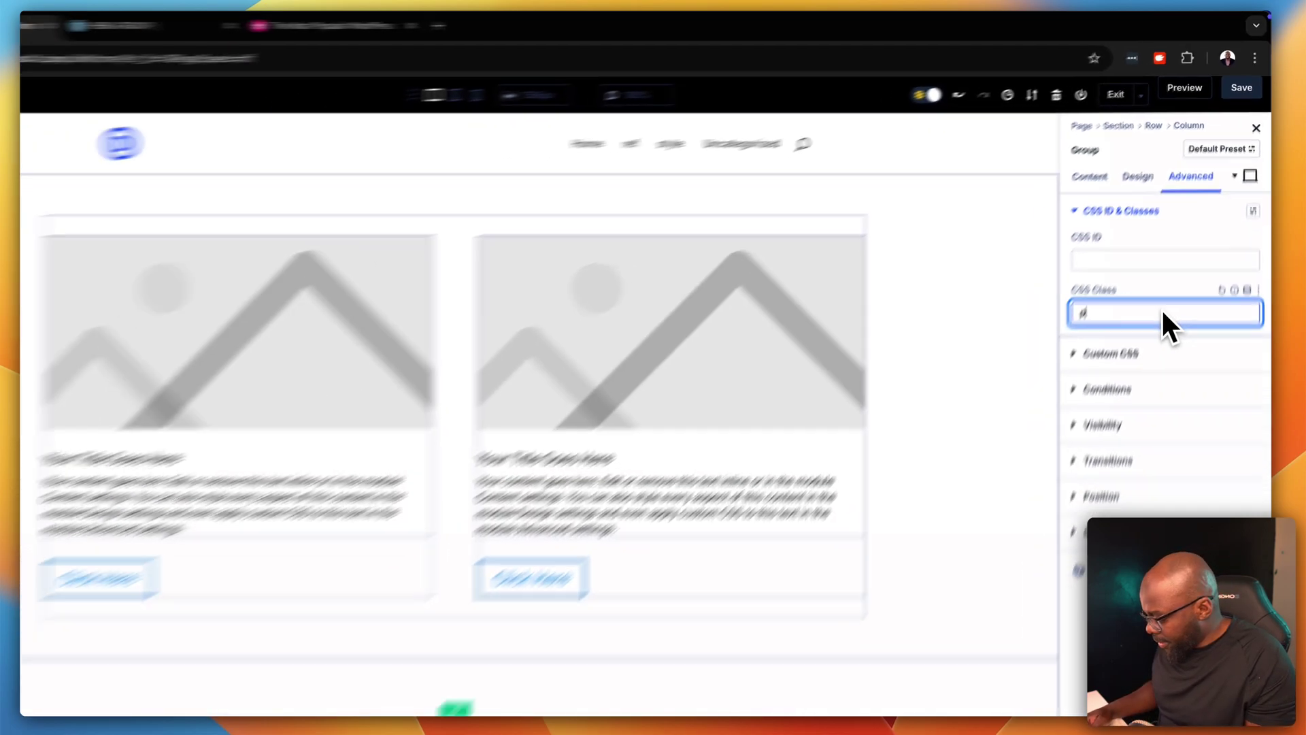
pyautogui.write('-')
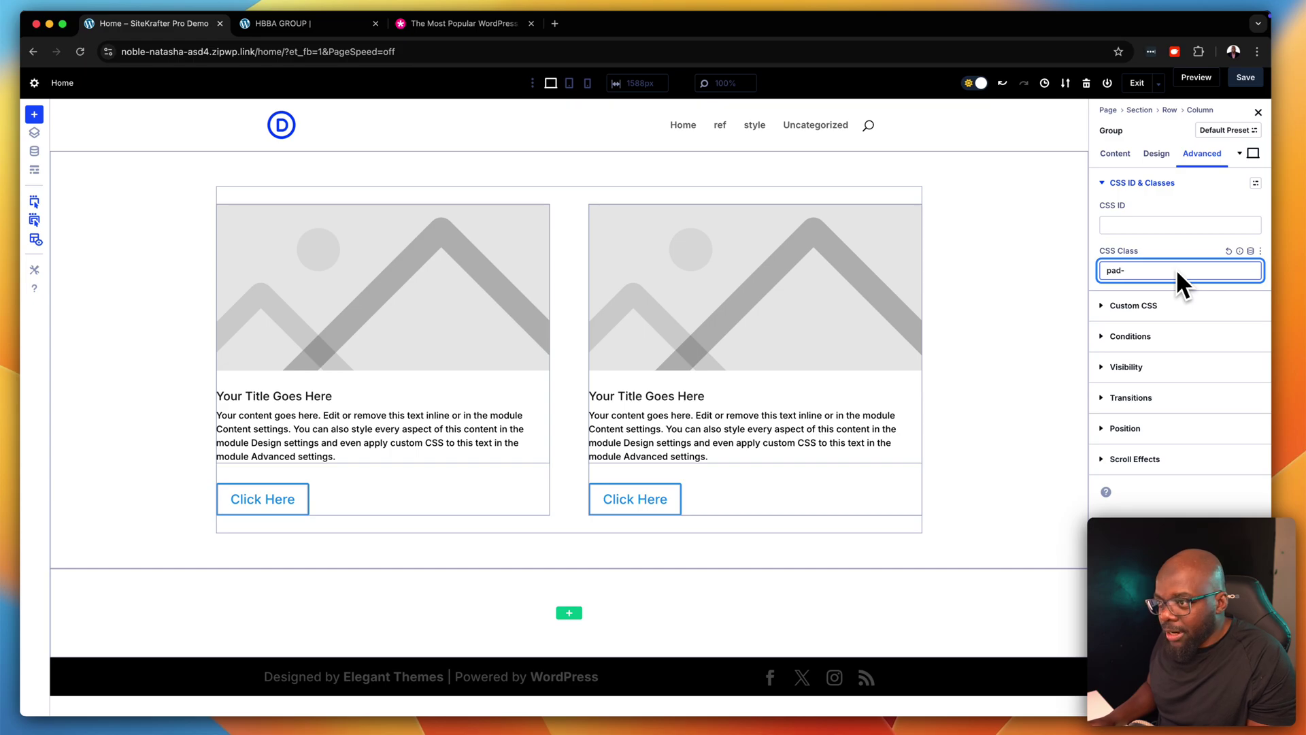
pyautogui.write('l')
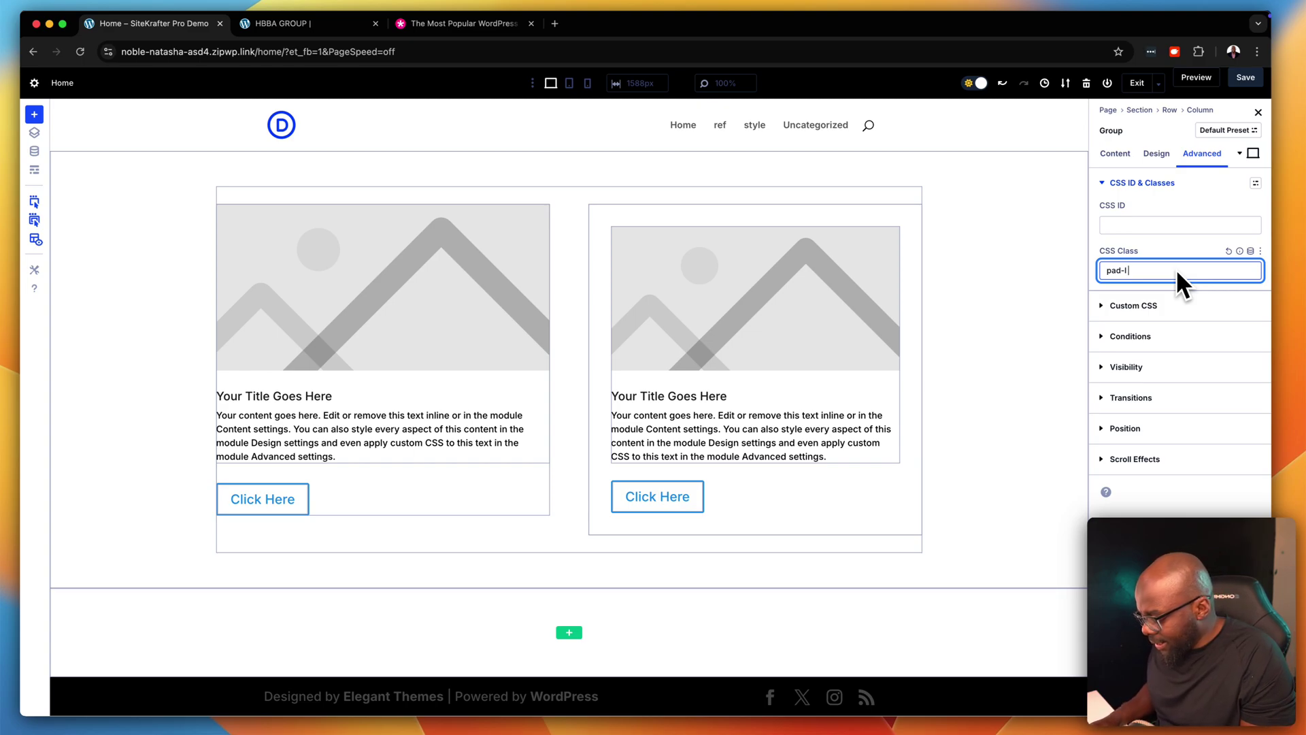
pyautogui.write('bg-gray-')
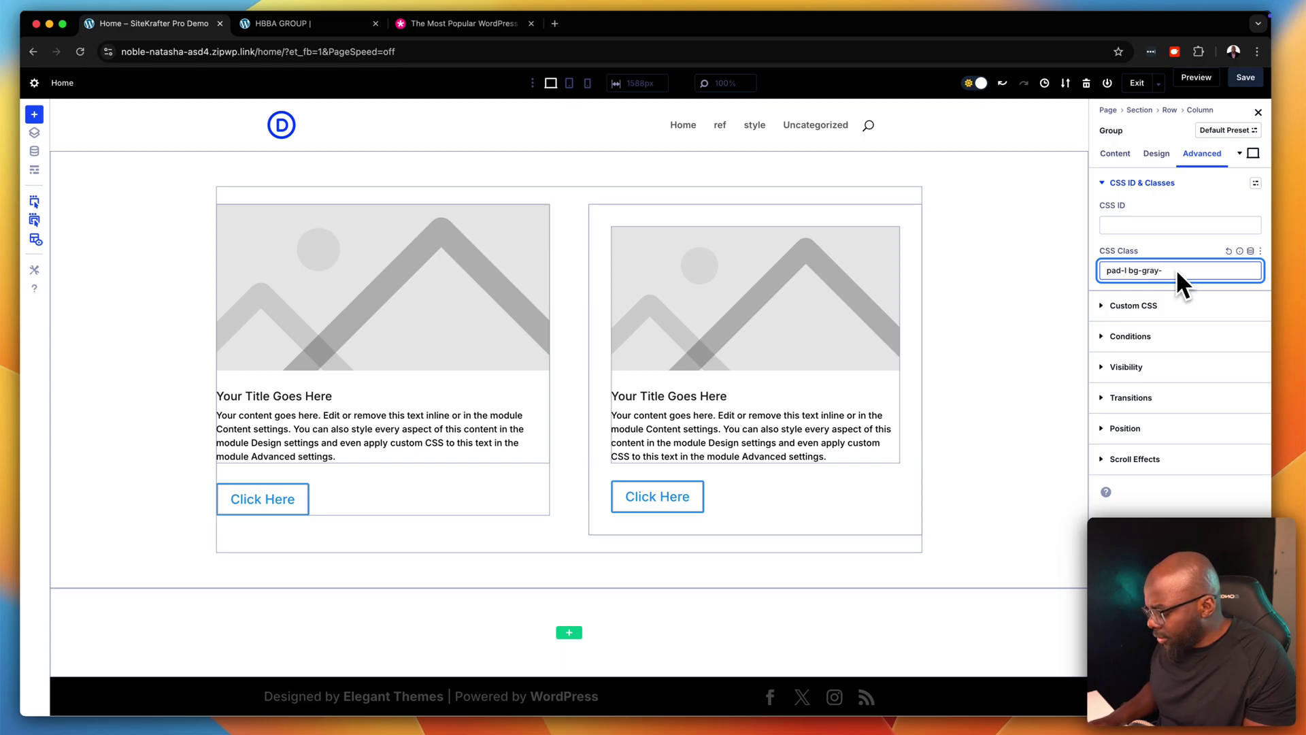
pyautogui.write('700')
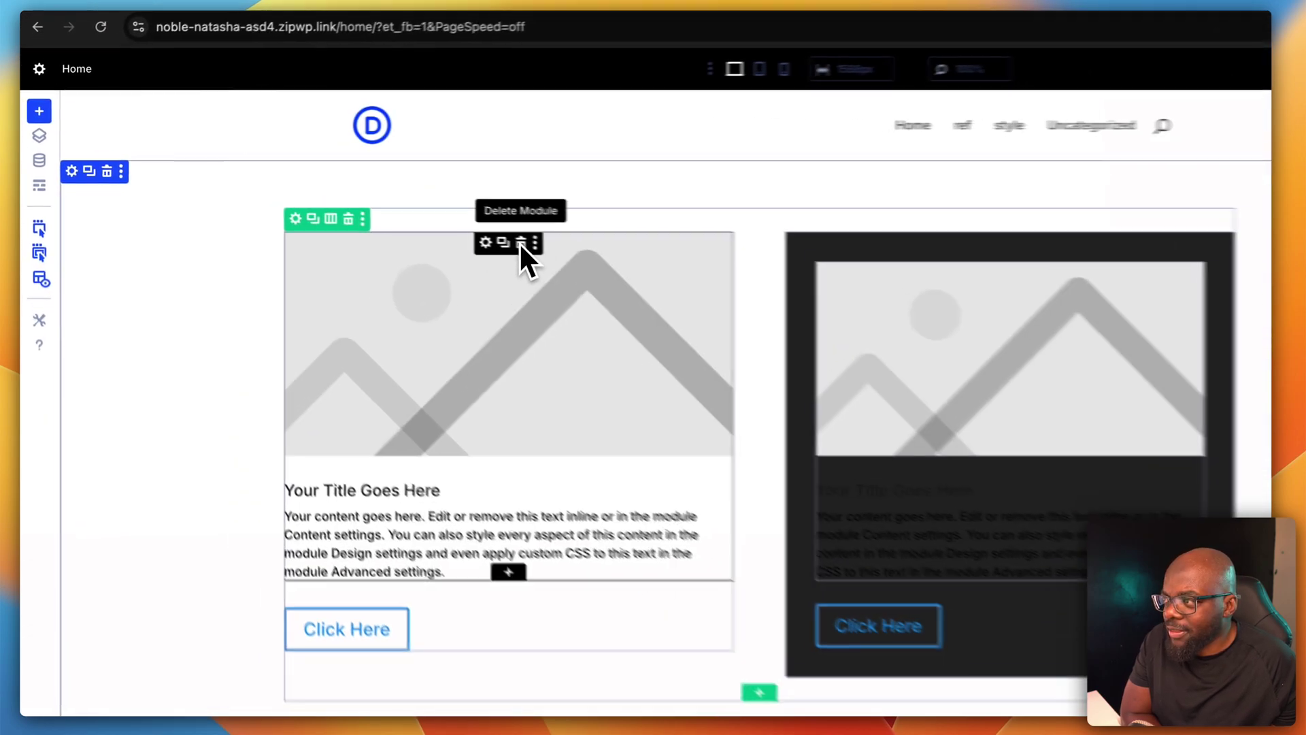
# - Delete the left blurb and button, then review the Colors global variables in the Variable Manager
pyautogui.click(392, 212)
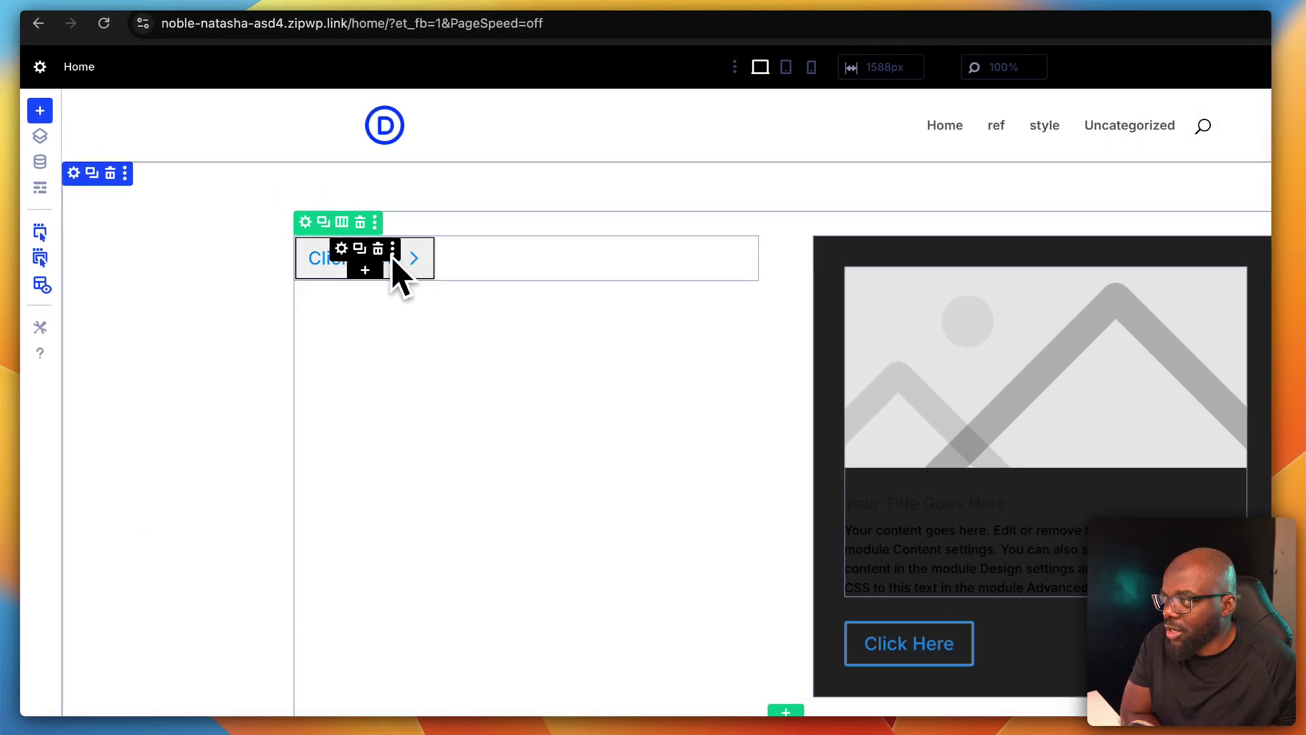
pyautogui.click(378, 249)
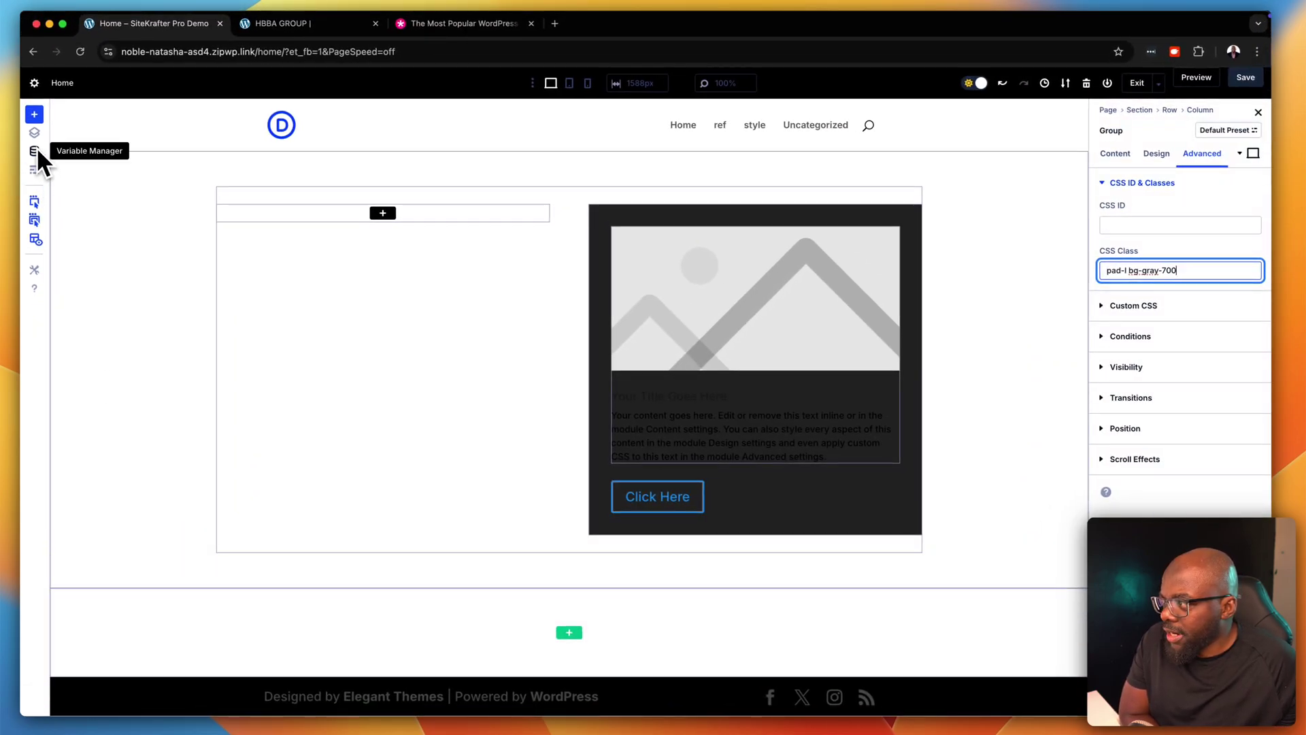
pyautogui.click(36, 151)
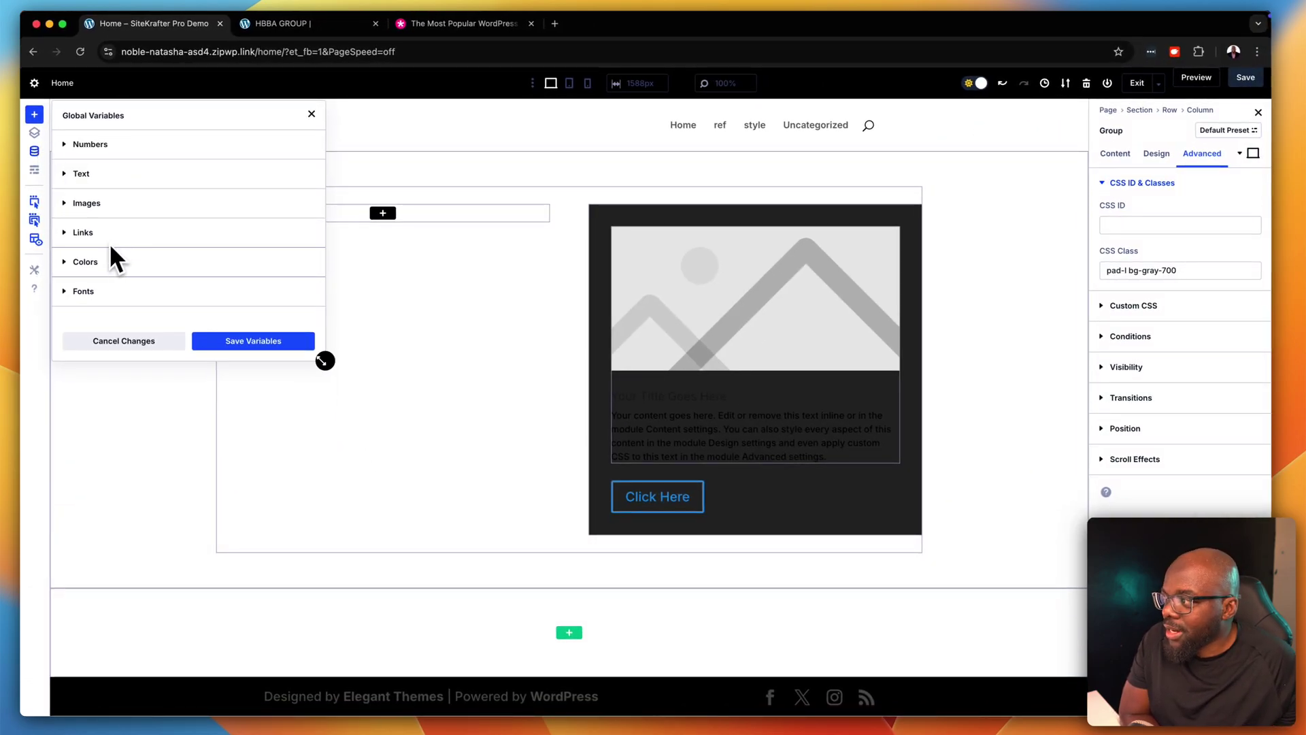
pyautogui.click(112, 261)
pyautogui.scroll(-1, 218, 303)
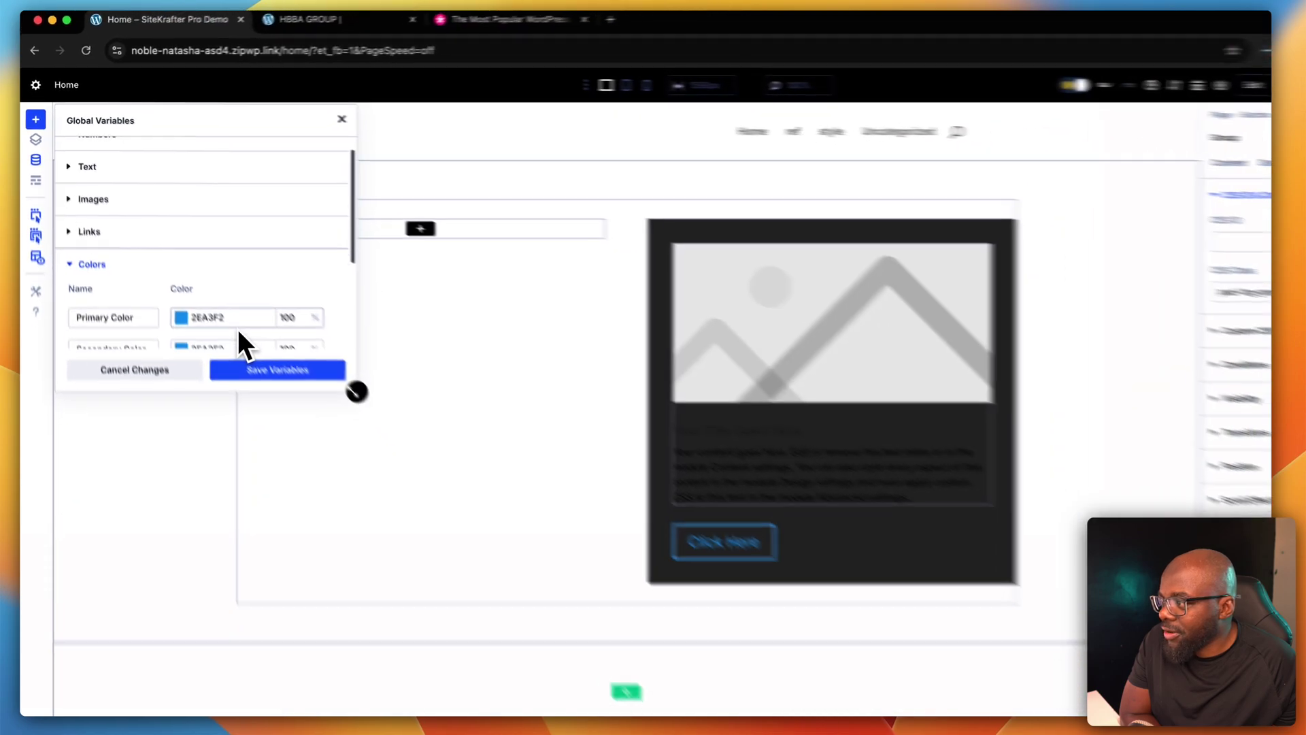
pyautogui.scroll(-1, 218, 304)
pyautogui.scroll(1, 219, 304)
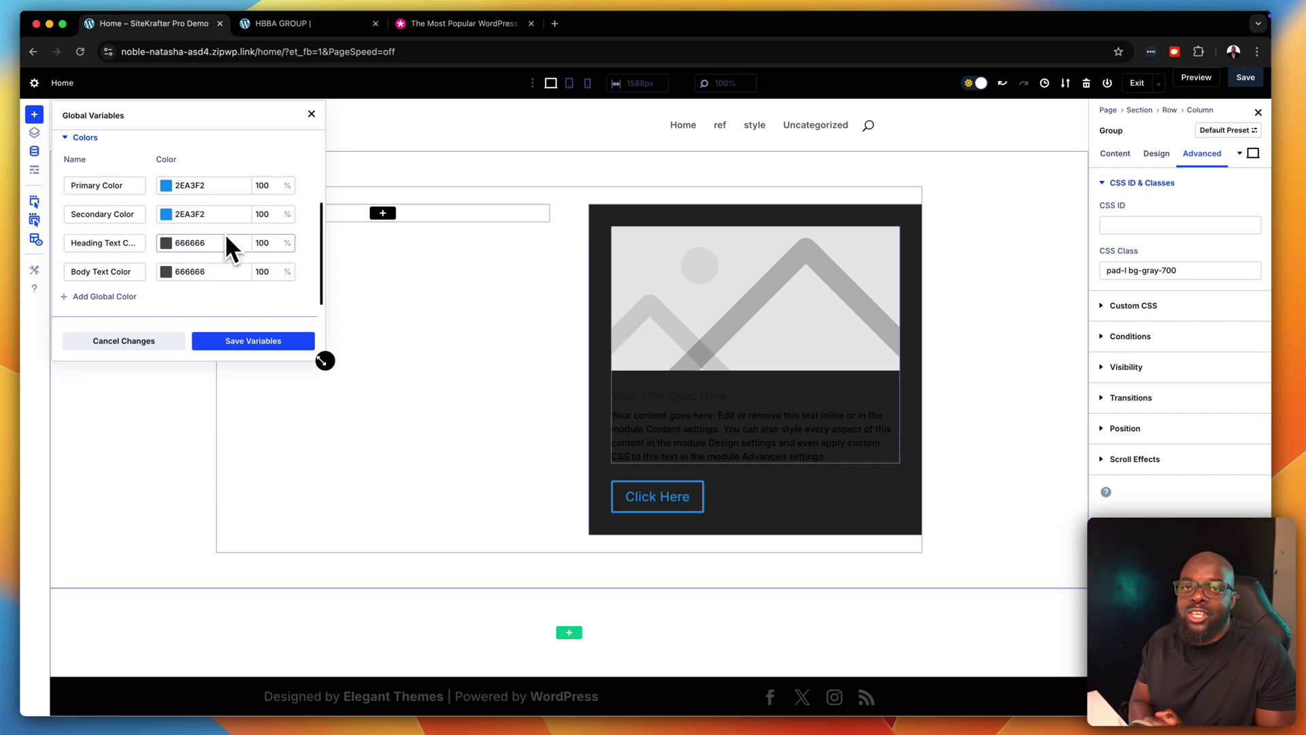
pyautogui.scroll(3, 249, 262)
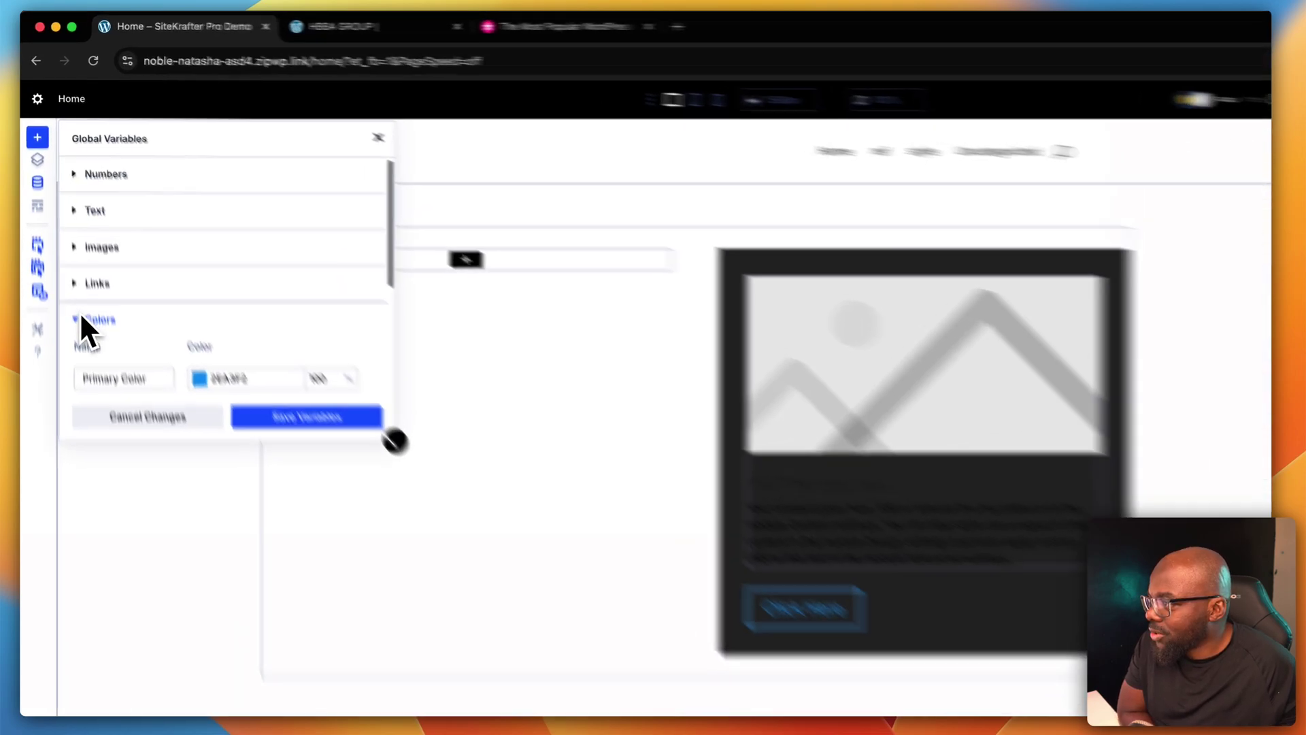
pyautogui.click(68, 261)
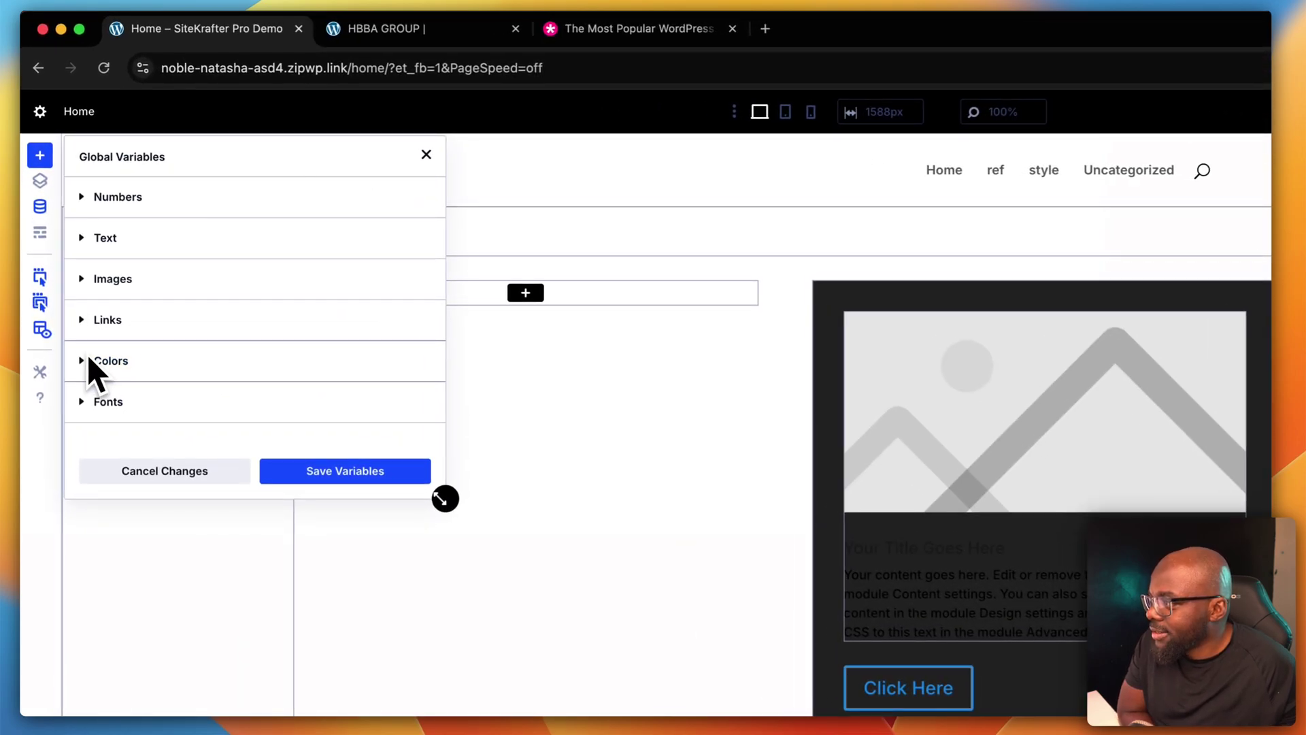
# - Set the Headings font variable to Poppins, save and apply the variables, and close the panel
pyautogui.click(109, 401)
pyautogui.scroll(-3, 184, 408)
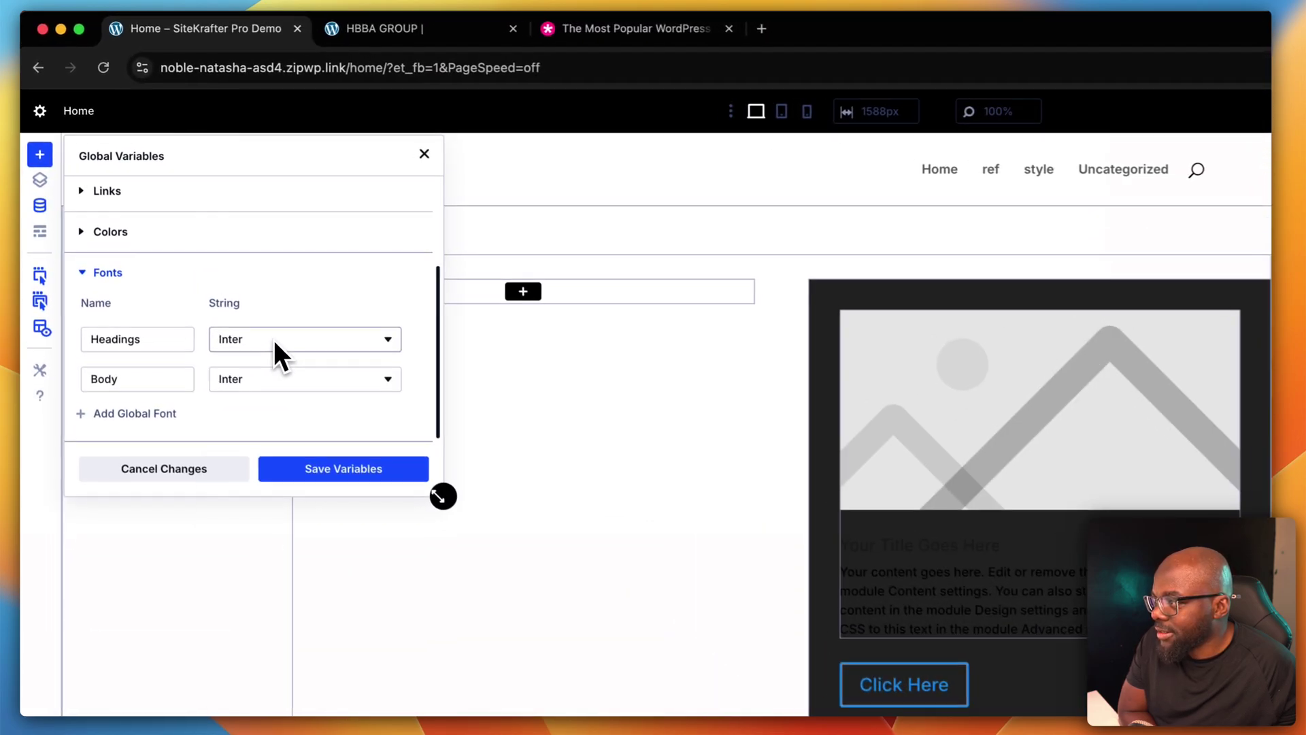
pyautogui.click(204, 251)
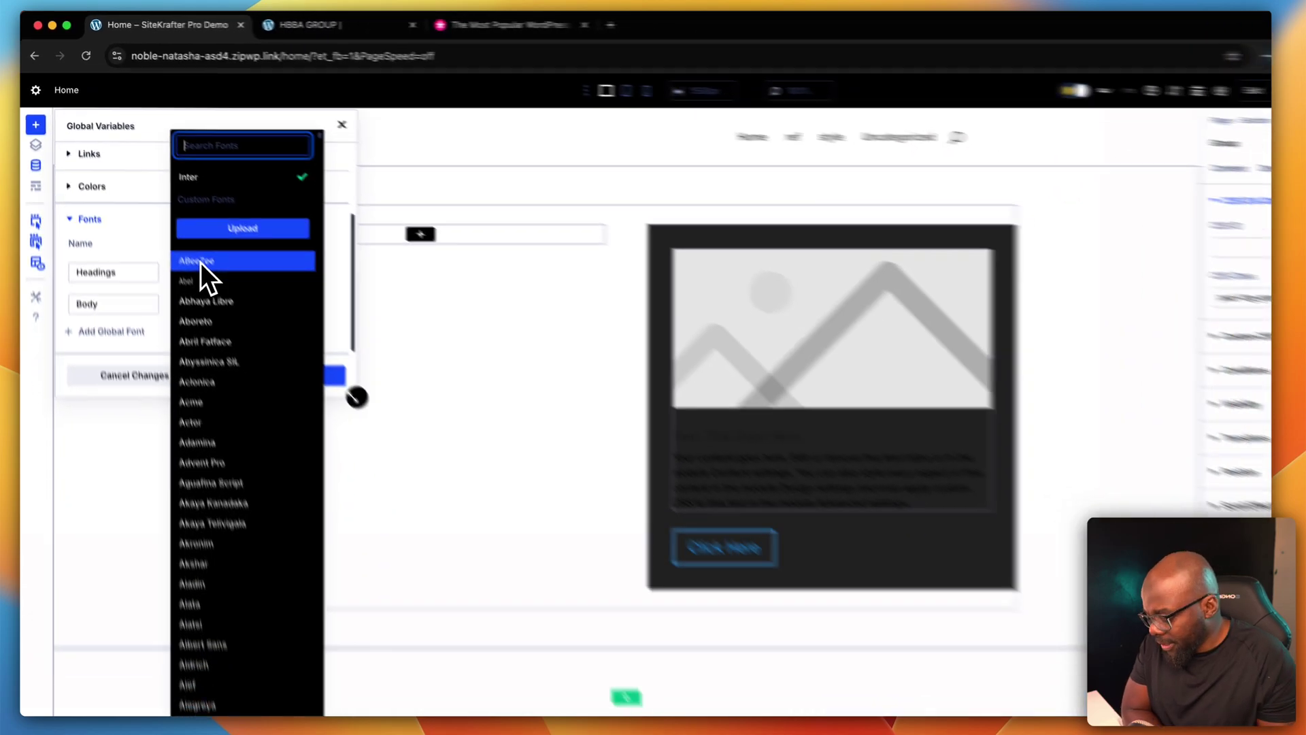
pyautogui.write('popp')
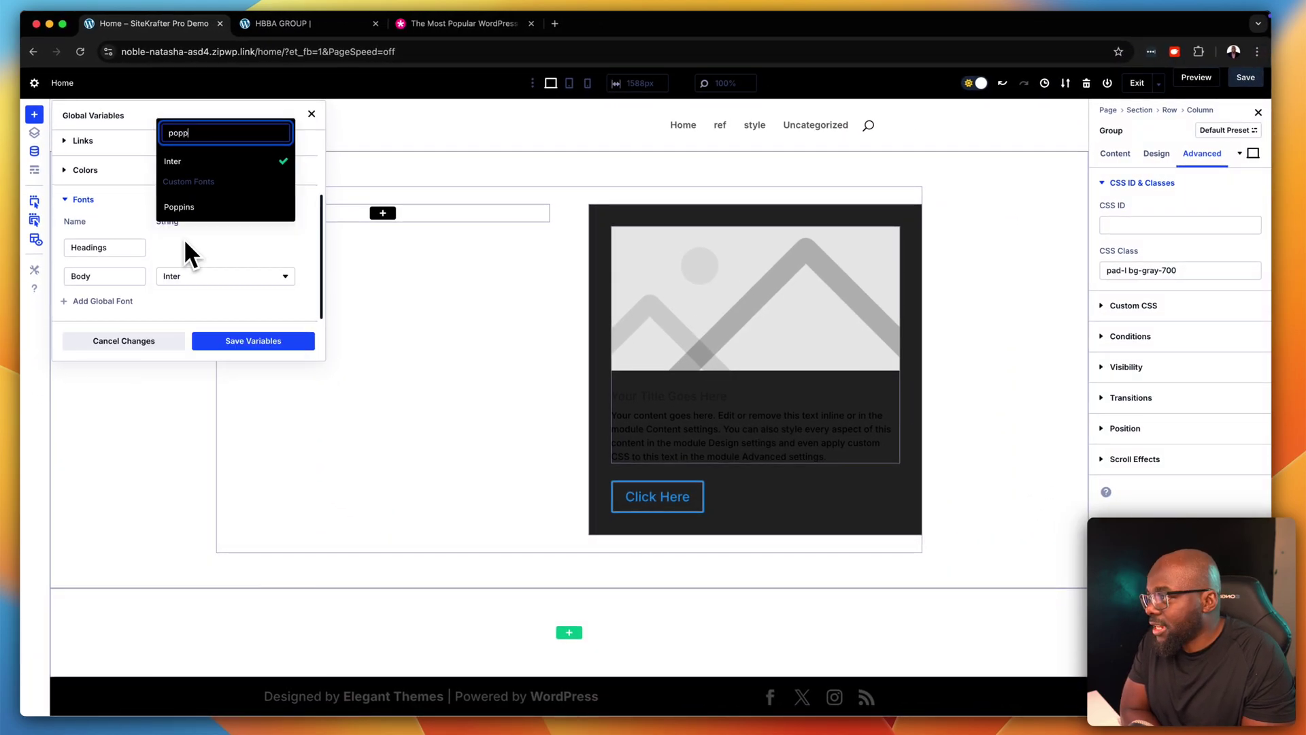
pyautogui.click(197, 208)
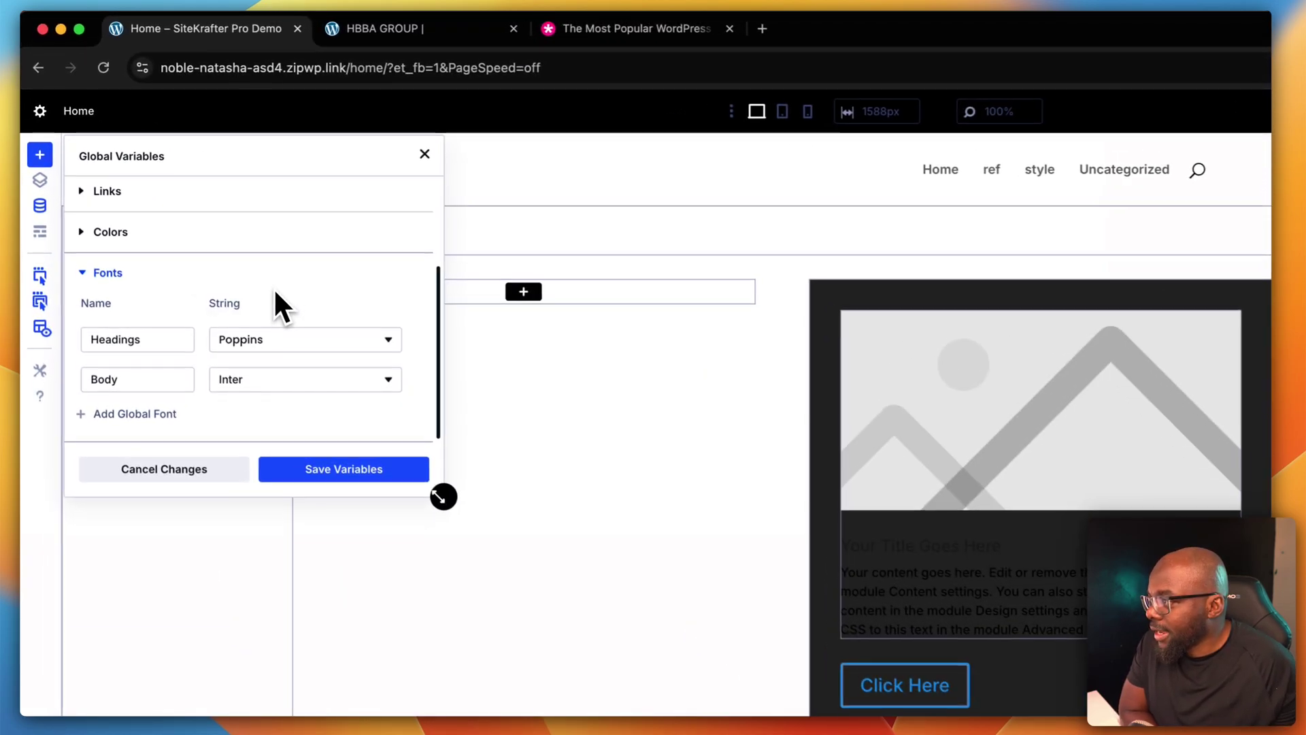
pyautogui.click(333, 469)
pyautogui.click(355, 470)
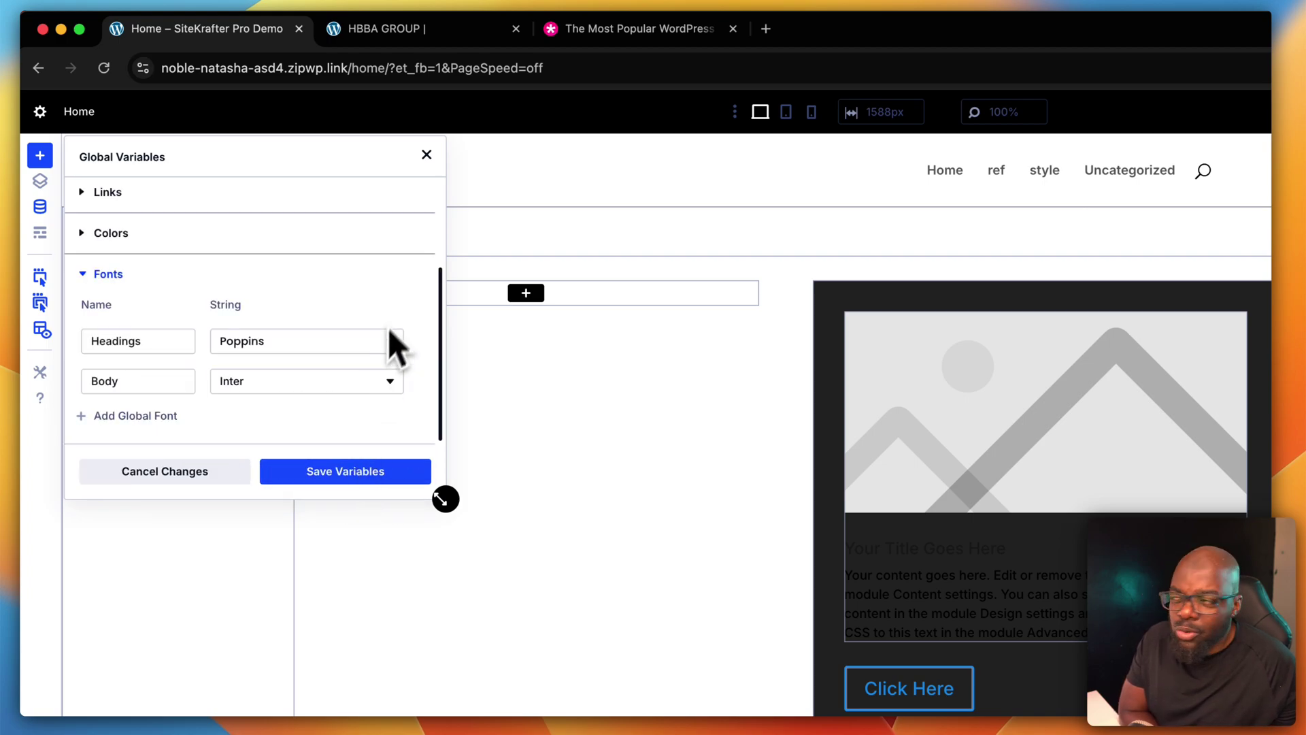
pyautogui.click(427, 155)
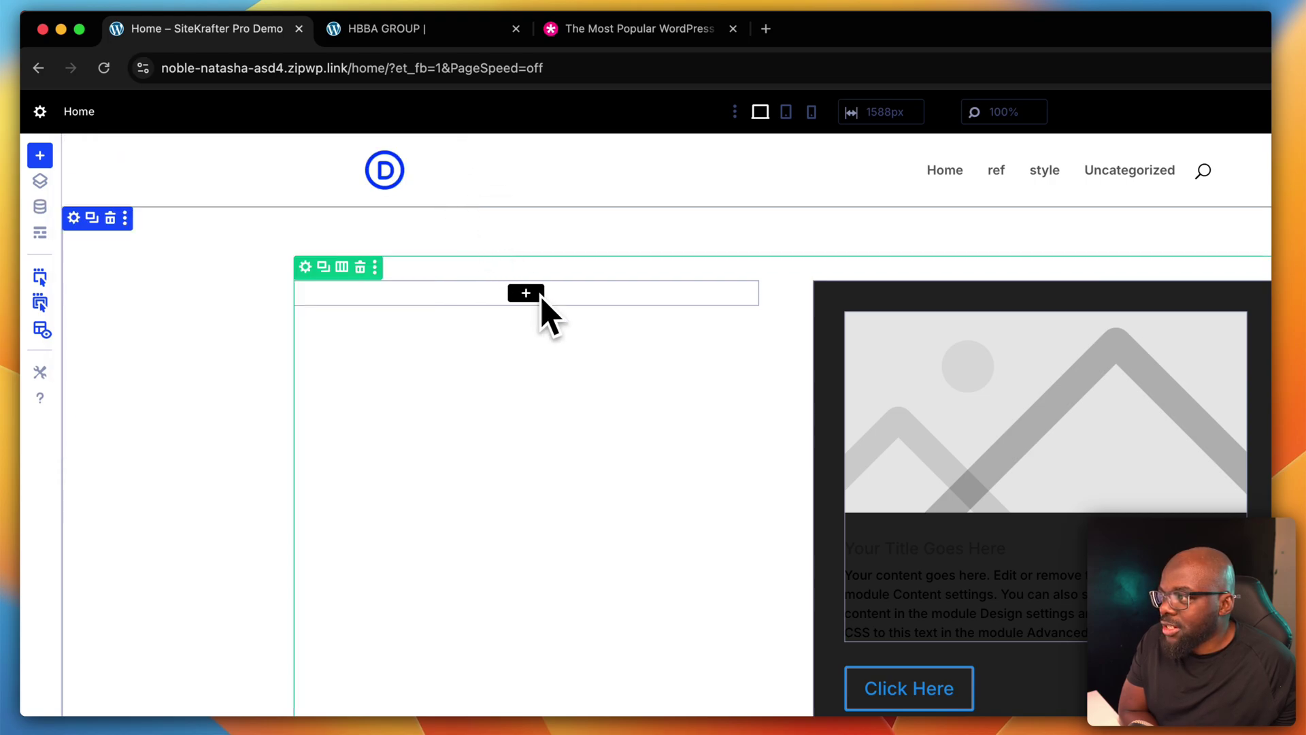
# - Insert a Text module into the empty left column by searching 'text'
pyautogui.click(522, 293)
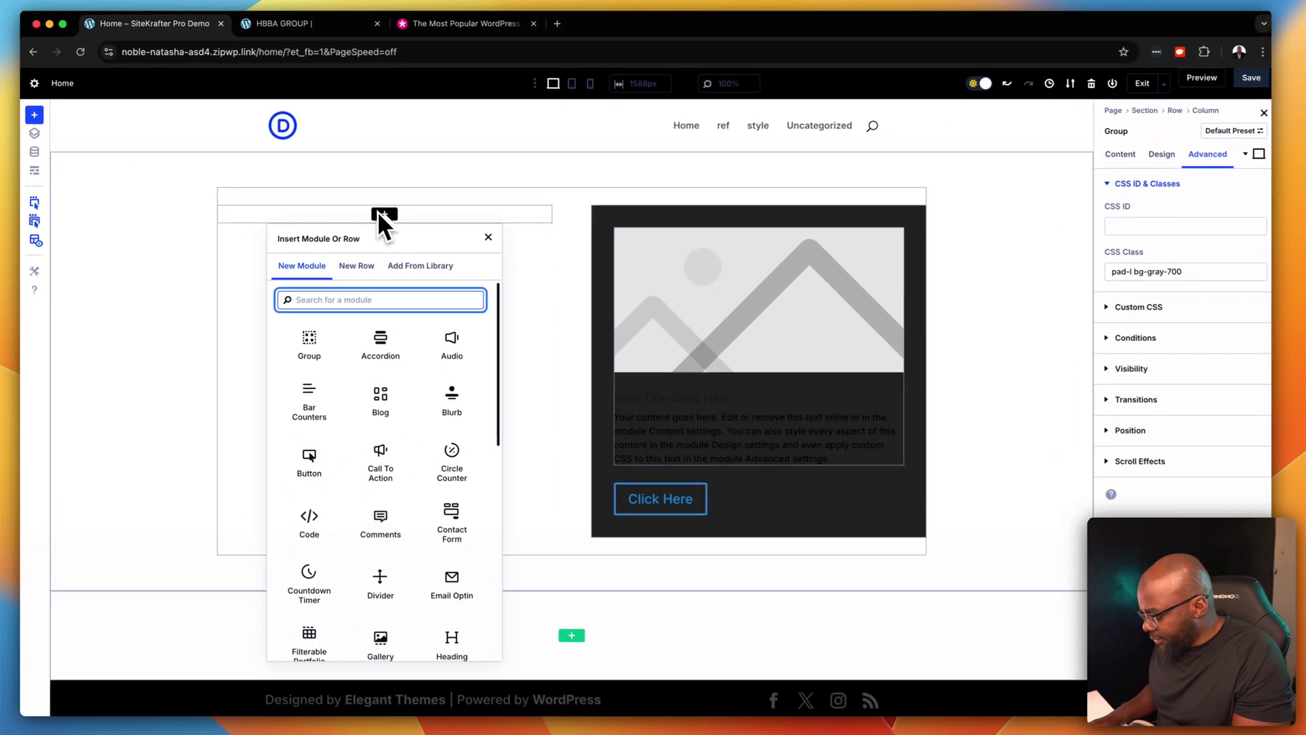
pyautogui.write('text')
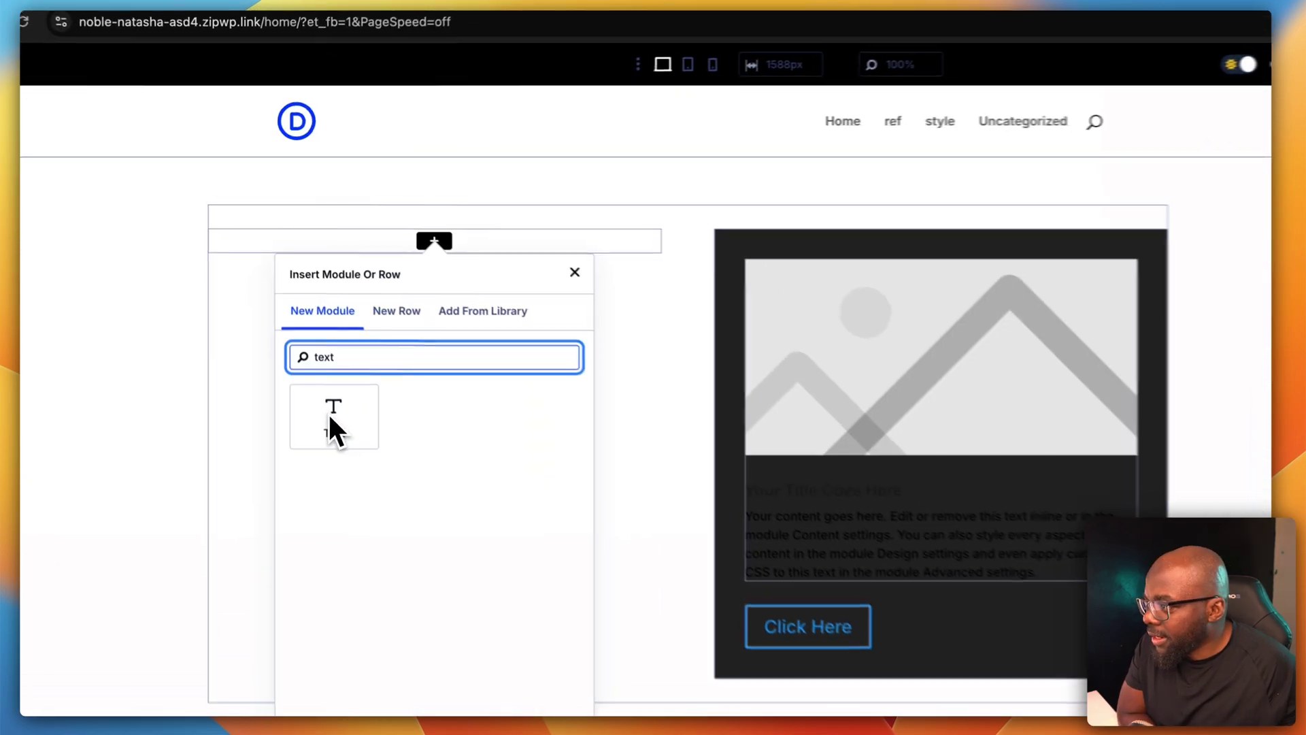
pyautogui.click(329, 416)
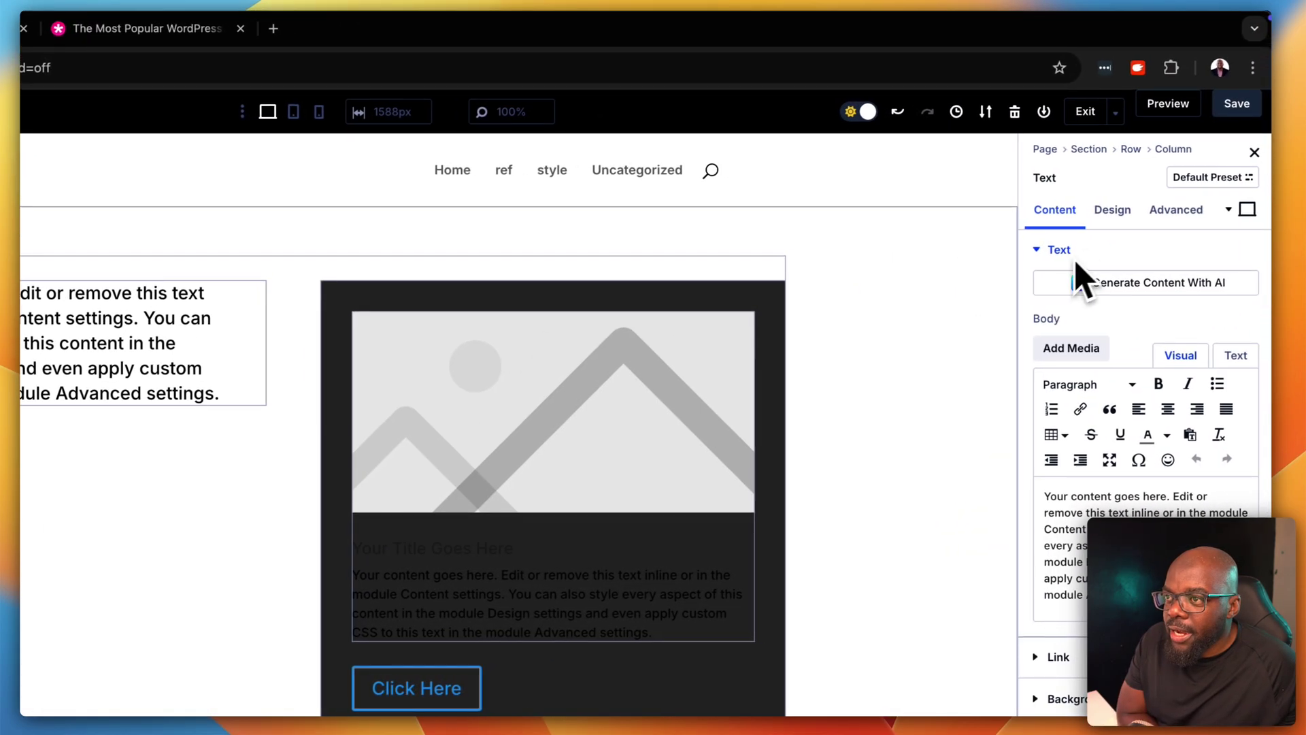
# - In the Text module's Design text settings, switch the text size unit and view its global numbers
pyautogui.click(1108, 208)
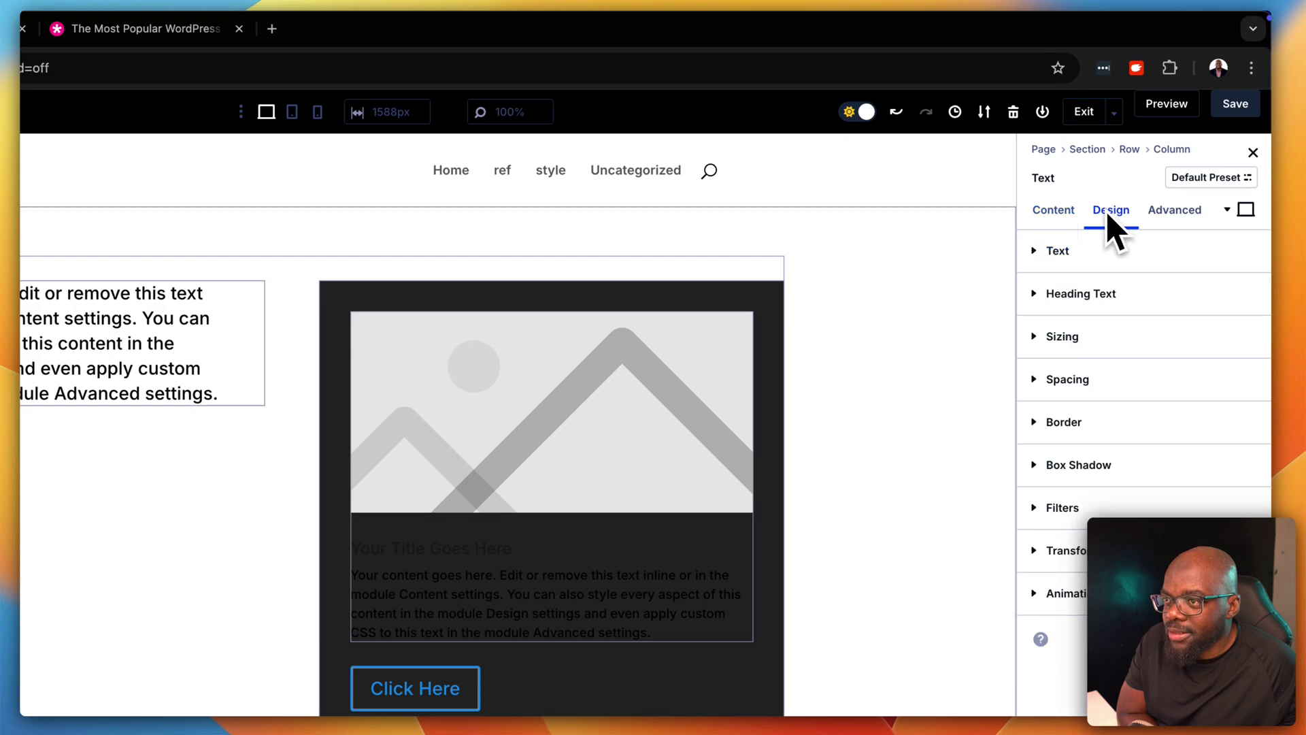
pyautogui.click(1088, 245)
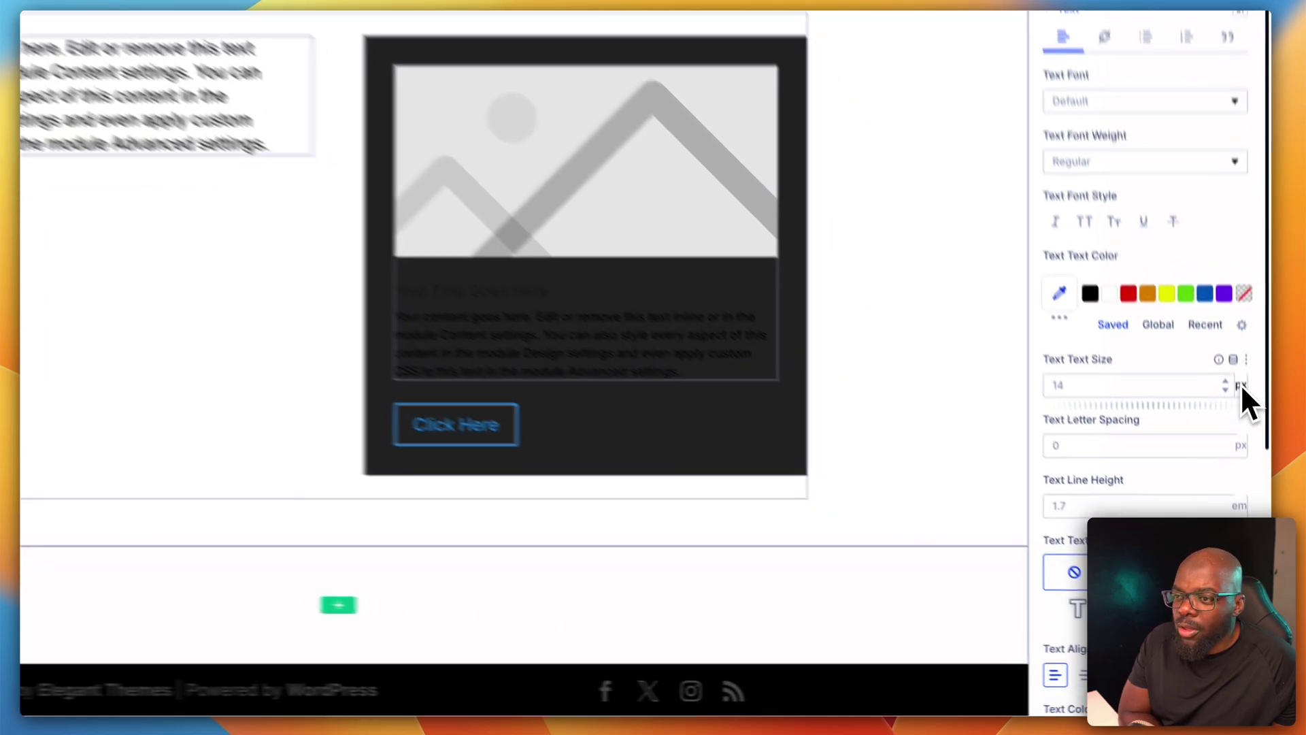
pyautogui.click(1239, 385)
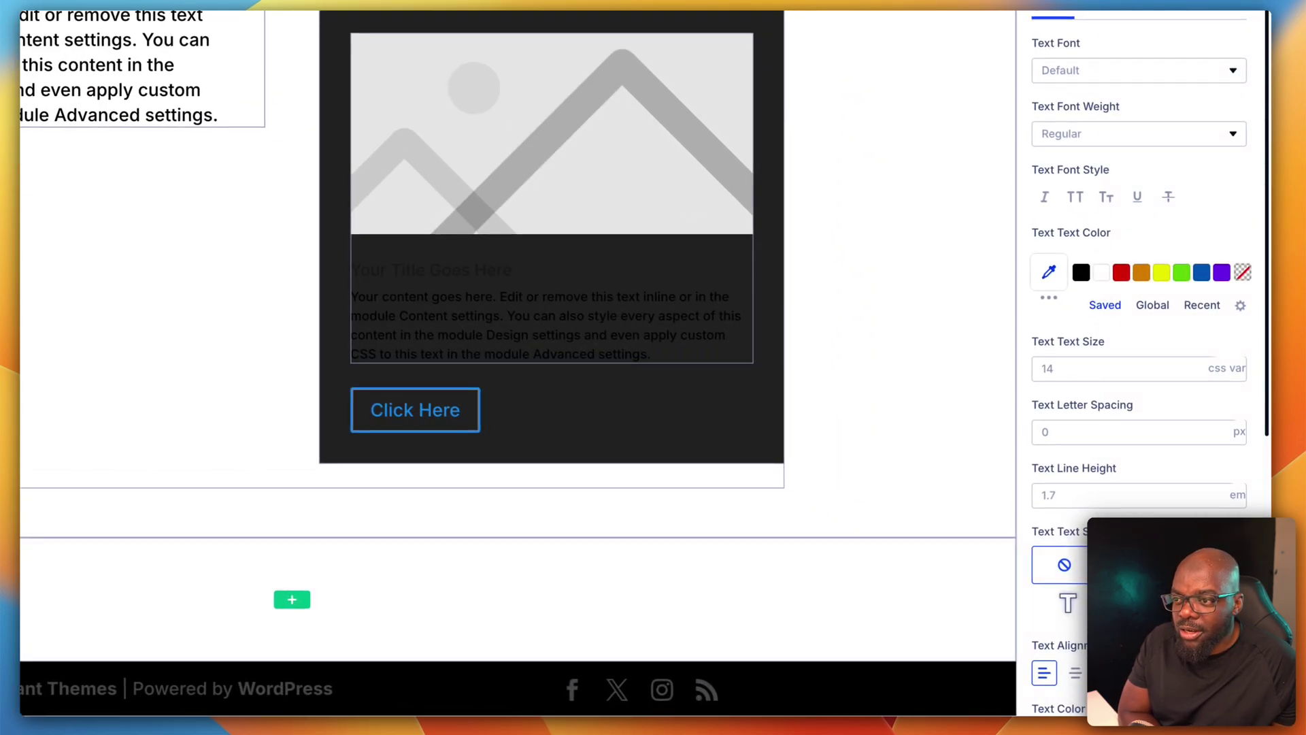
pyautogui.click(1174, 367)
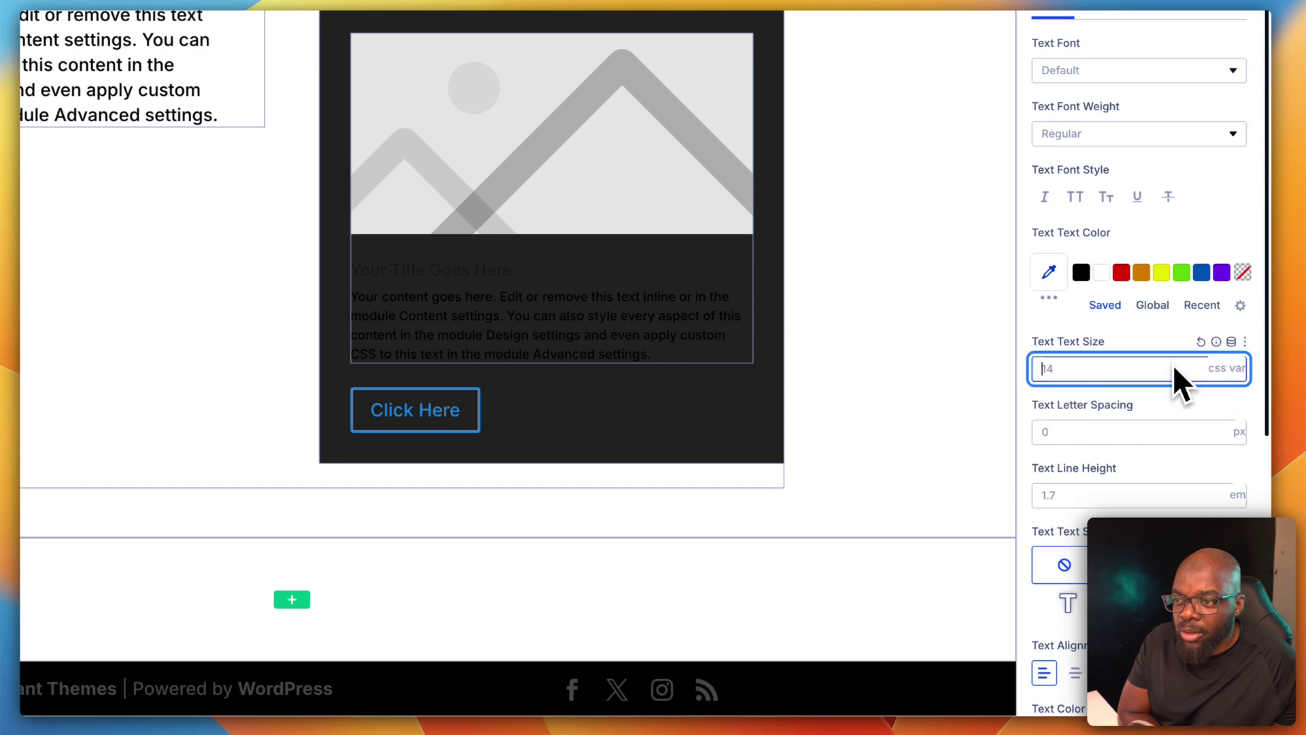
pyautogui.click(1232, 340)
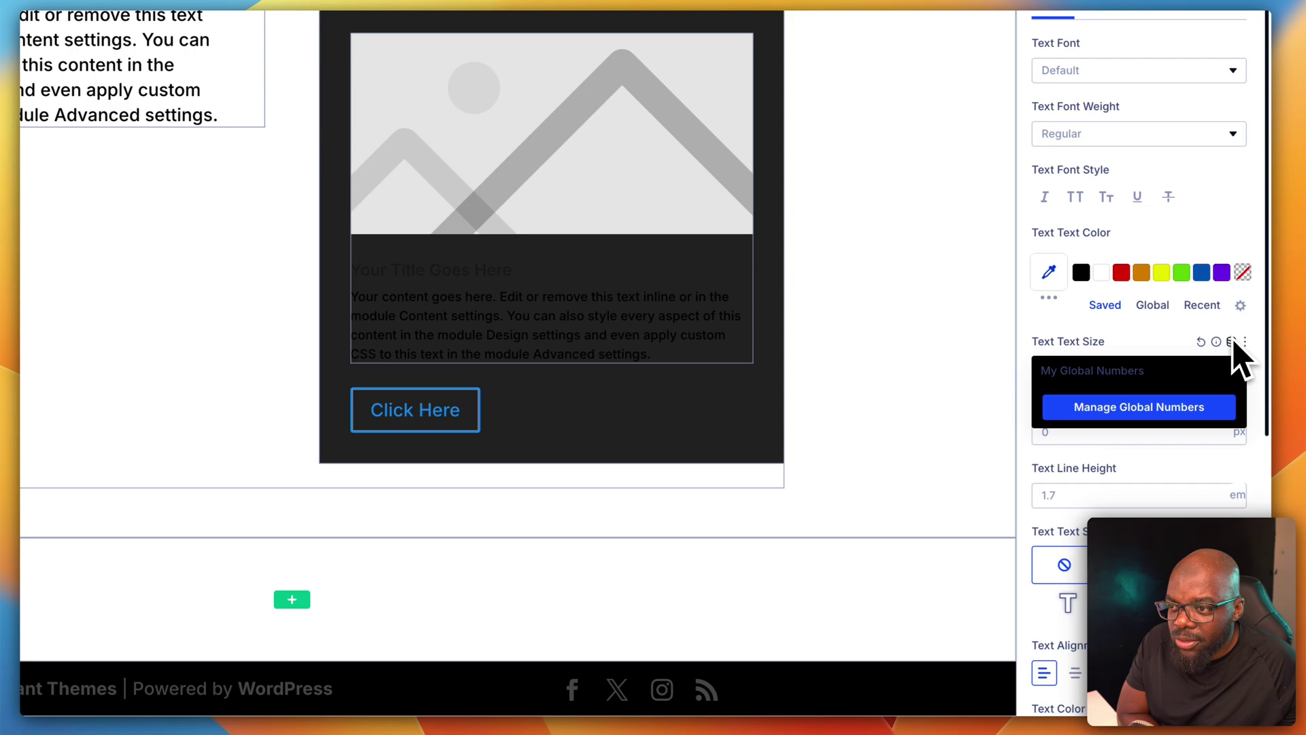
# - Check the global number variables in the Global Variables panel, then close it
pyautogui.click(1160, 413)
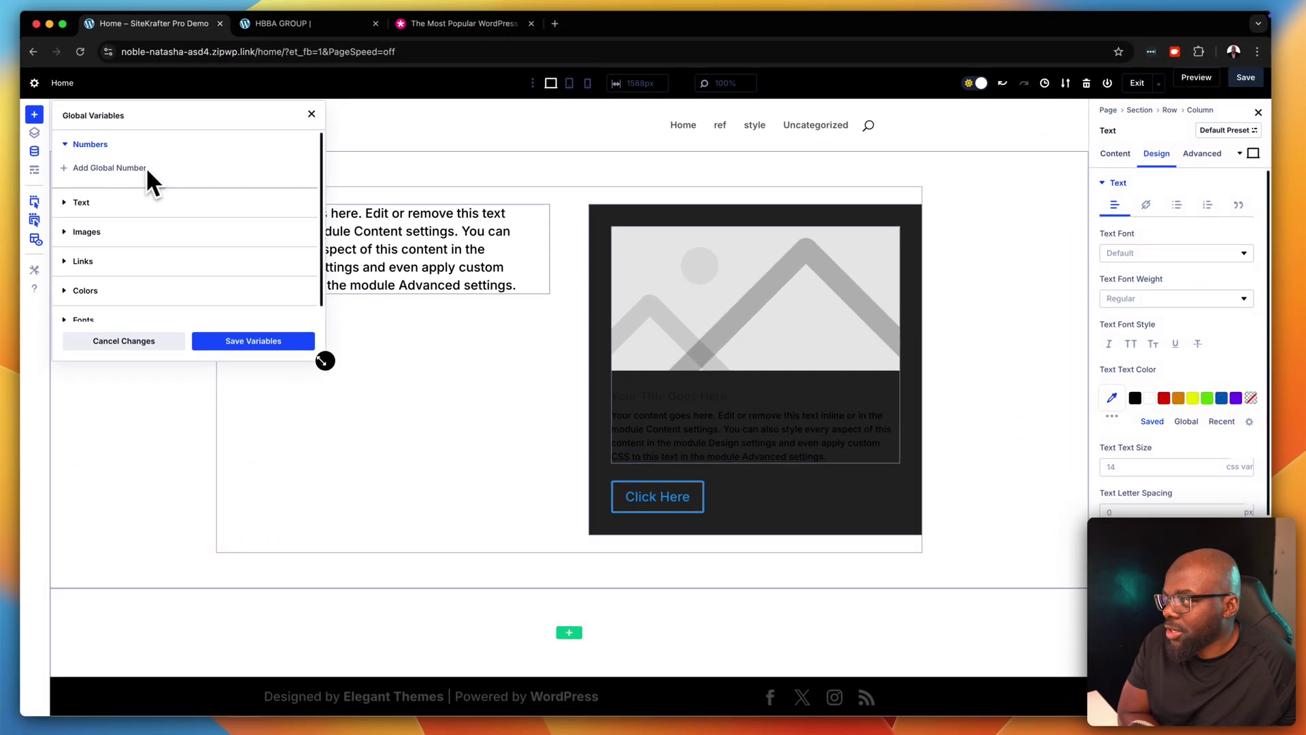
pyautogui.click(310, 114)
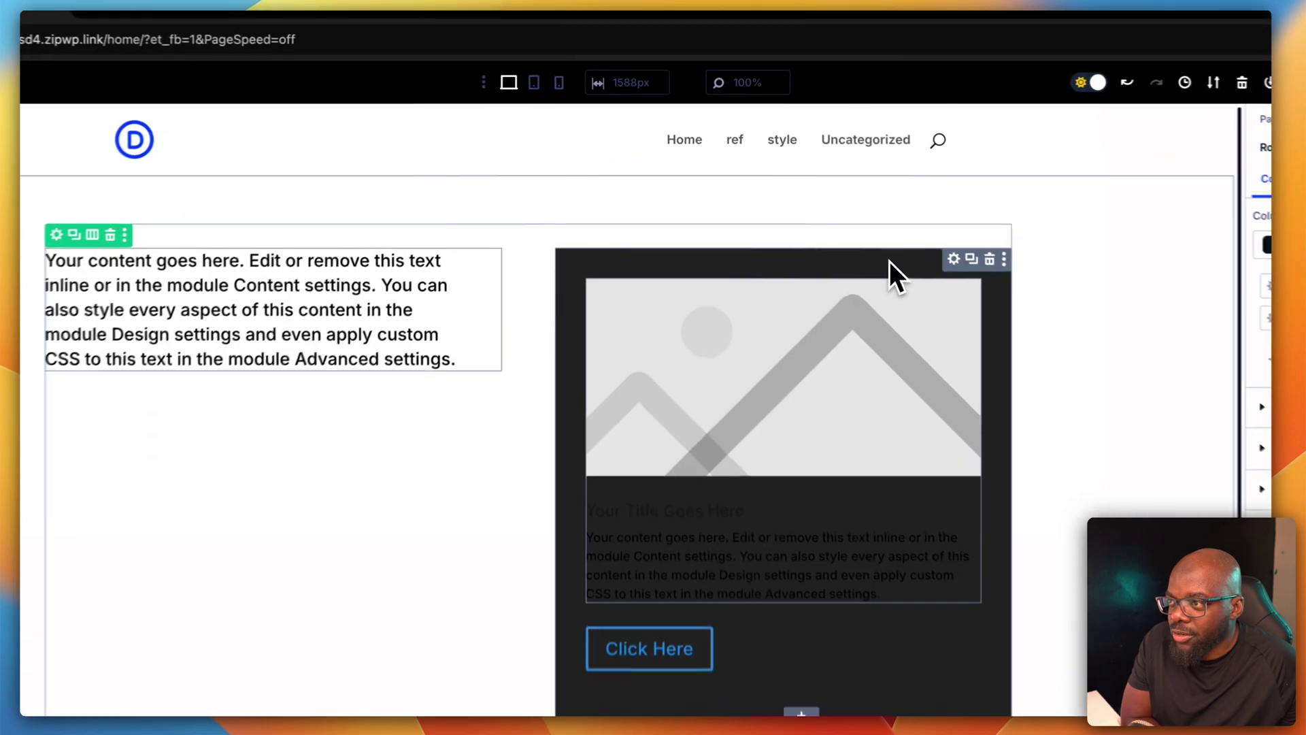
# - Copy the dark card group's attributes and paste its group style onto the left text module
pyautogui.rightClick(828, 222)
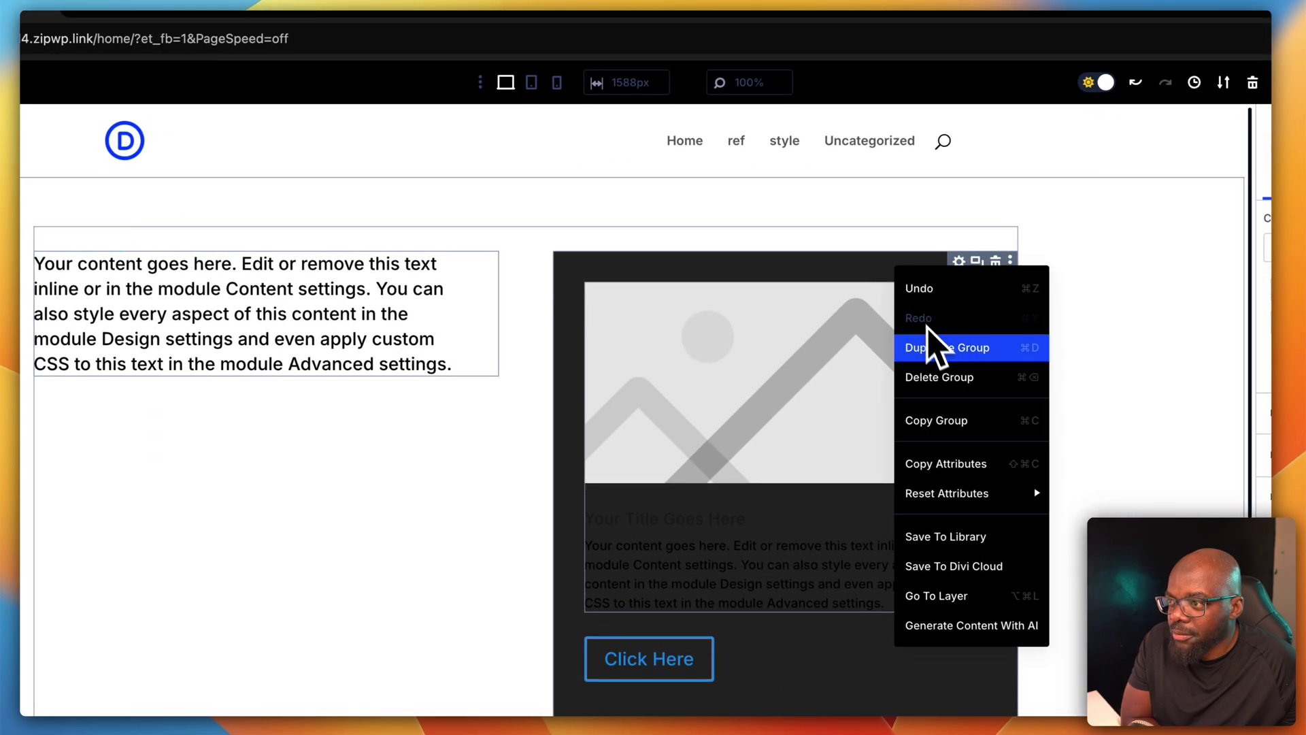
pyautogui.click(962, 466)
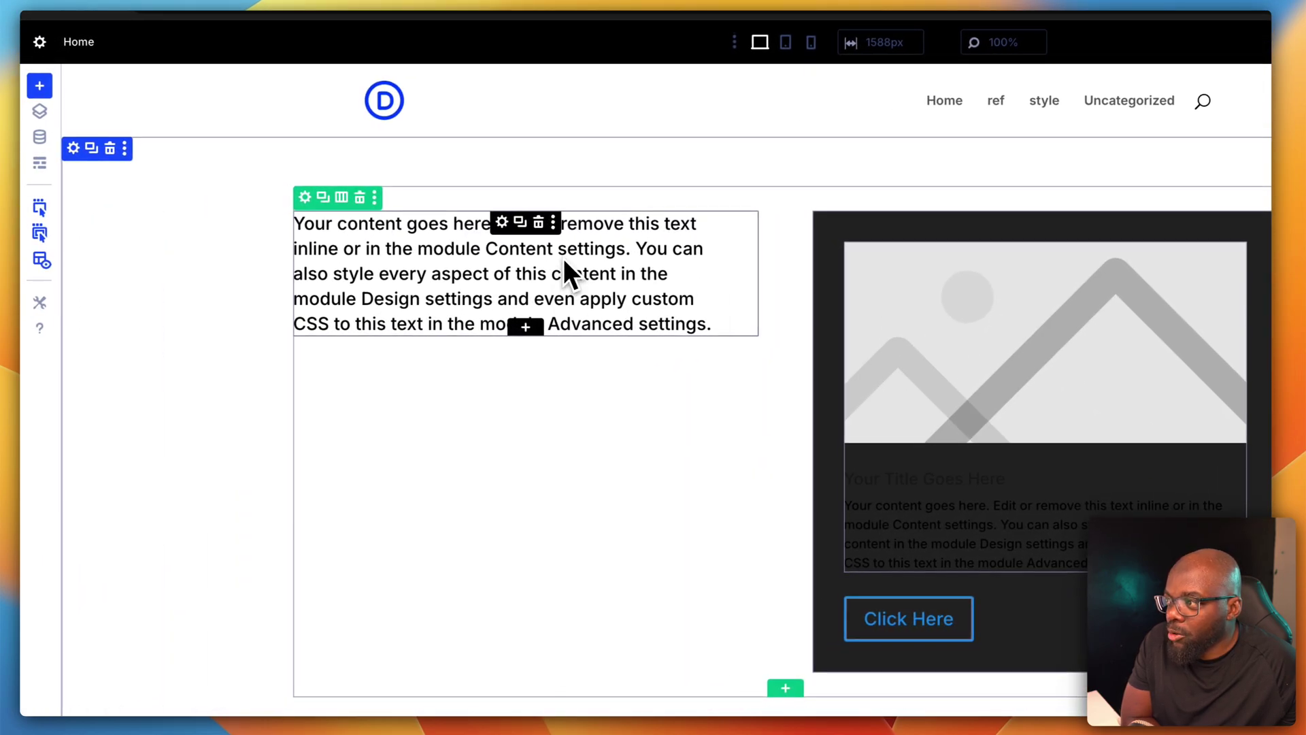
pyautogui.rightClick(307, 301)
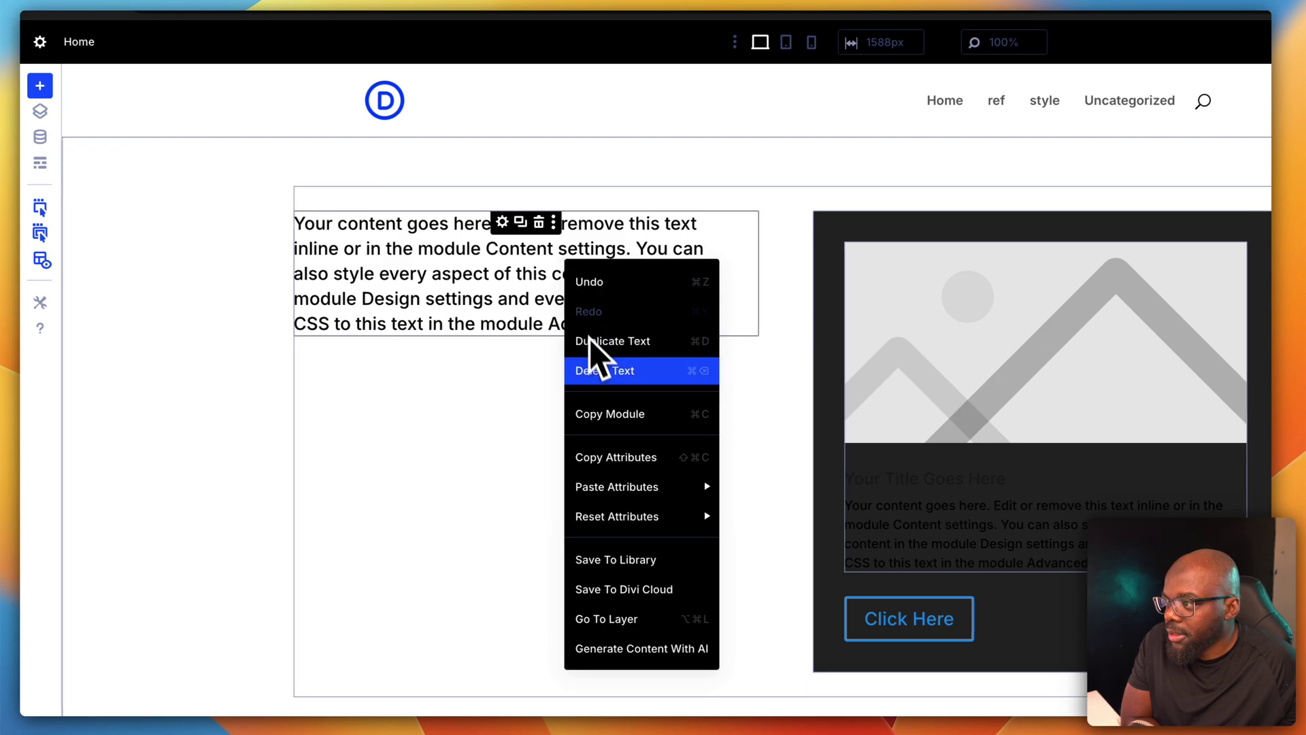
pyautogui.moveTo(612, 486)
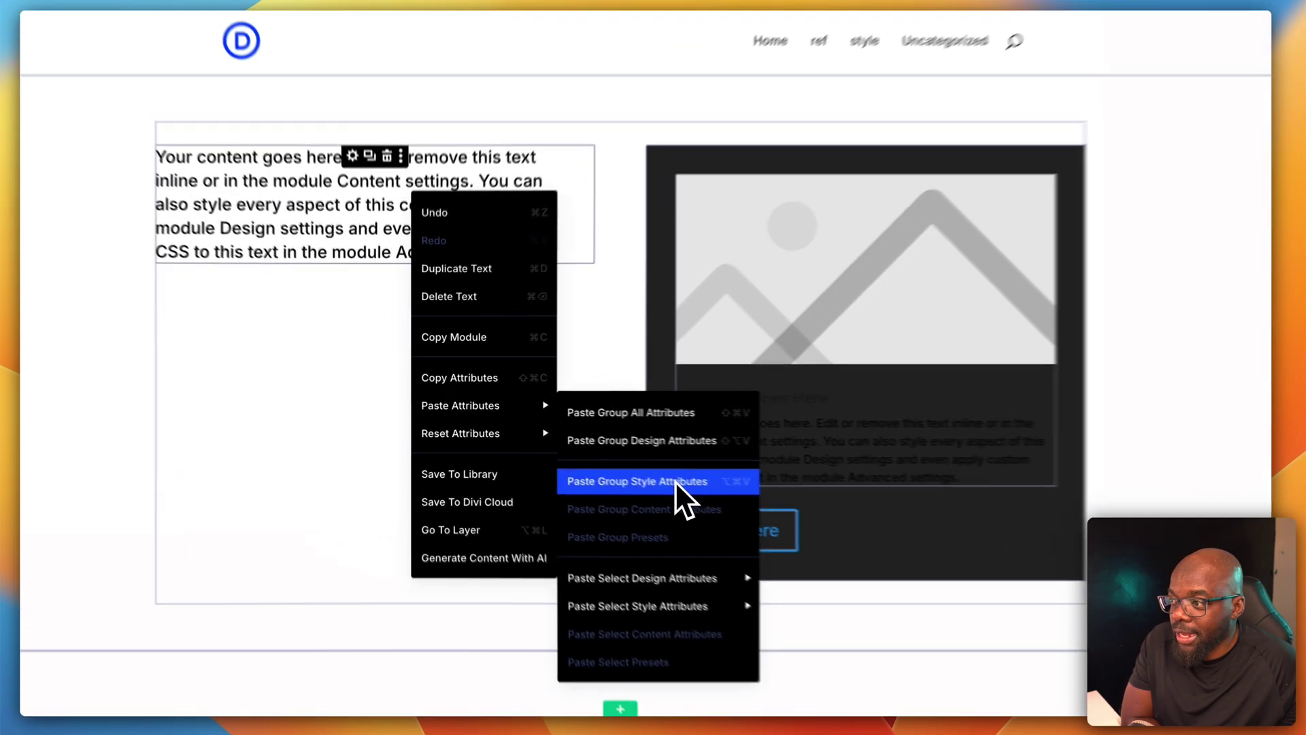
pyautogui.click(610, 460)
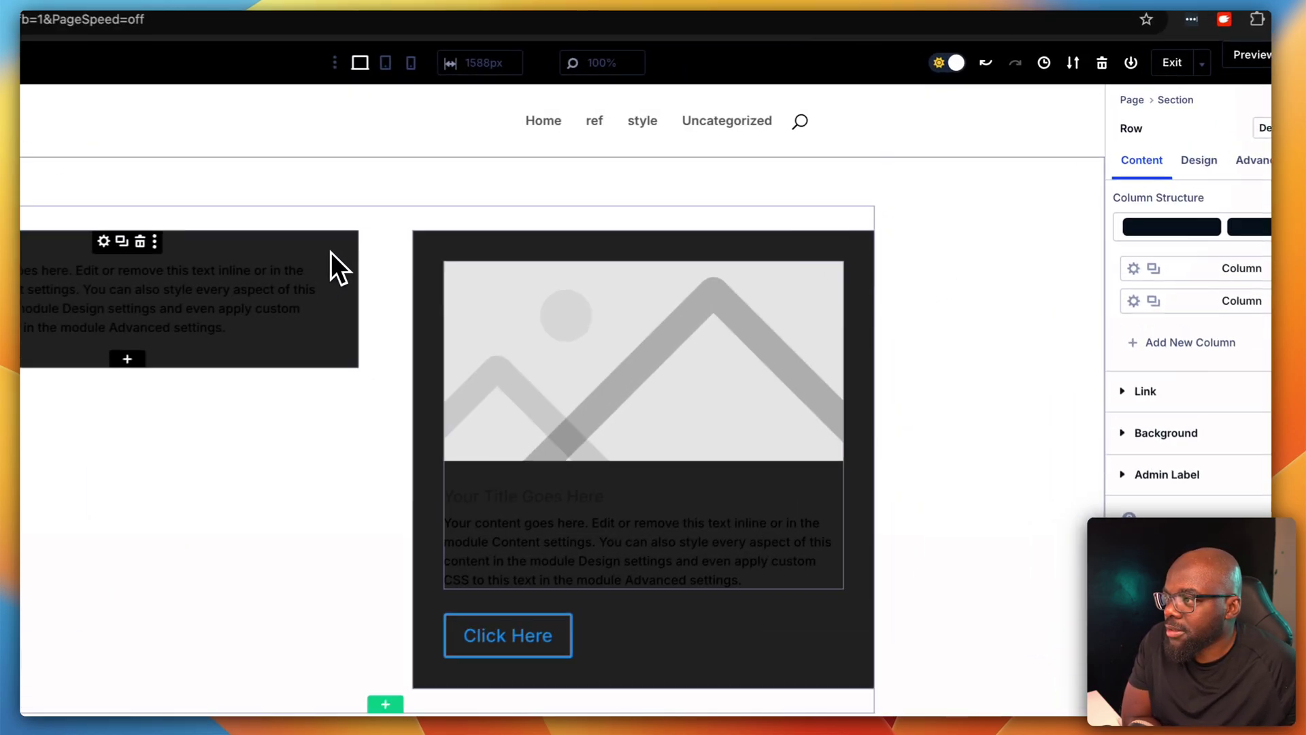
# - Set the left text module's background colour to solid black #000000
pyautogui.click(529, 219)
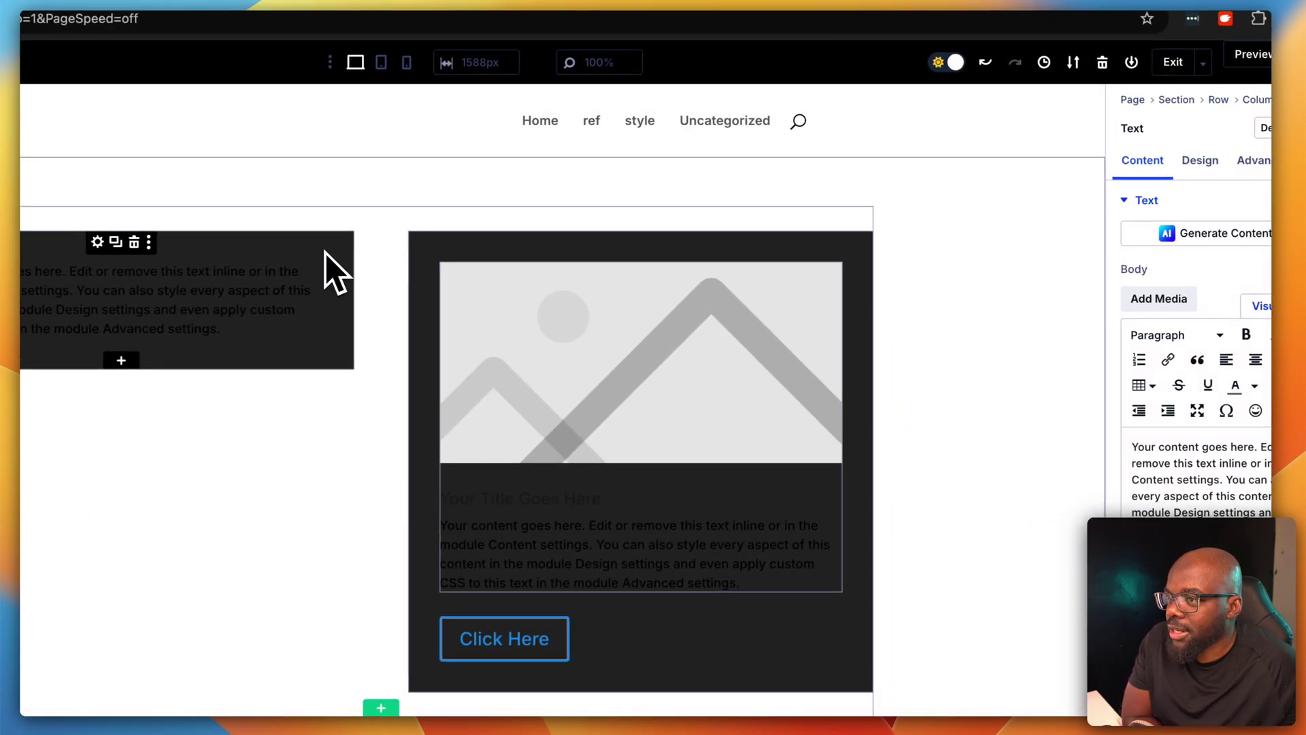
pyautogui.click(1147, 481)
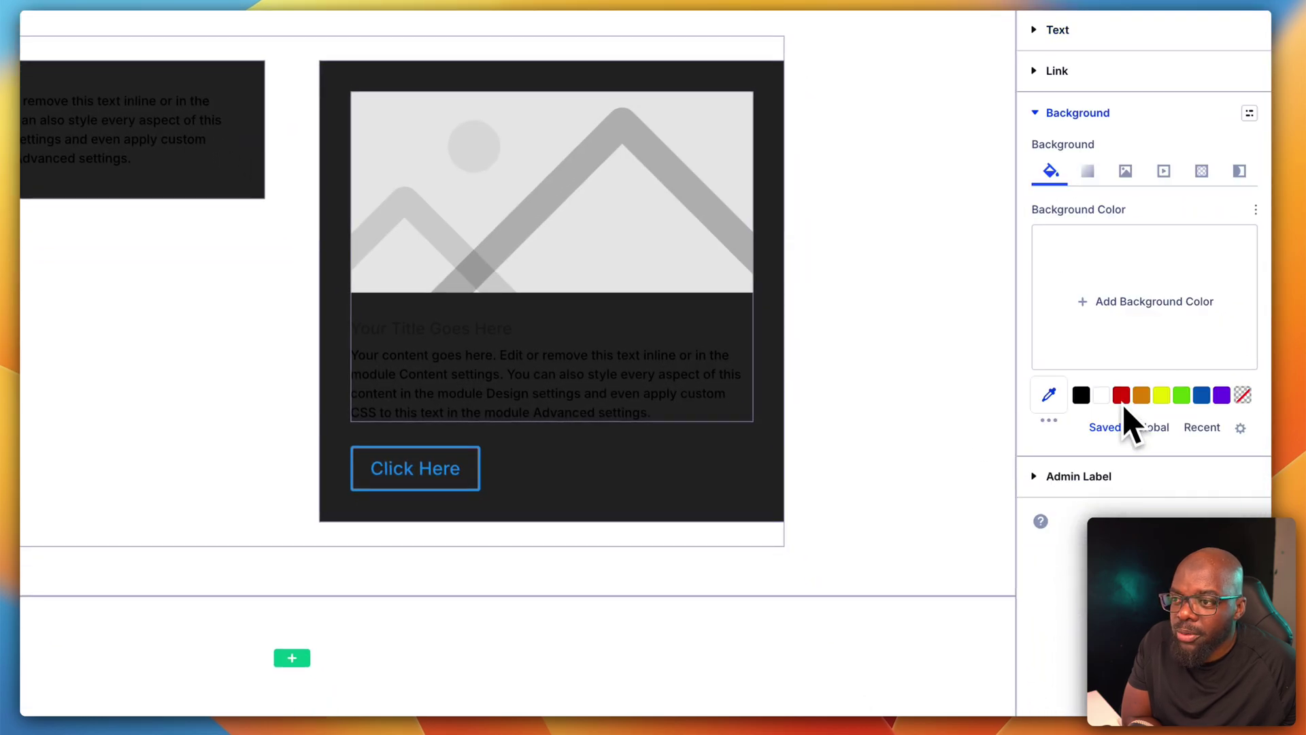
pyautogui.click(1081, 395)
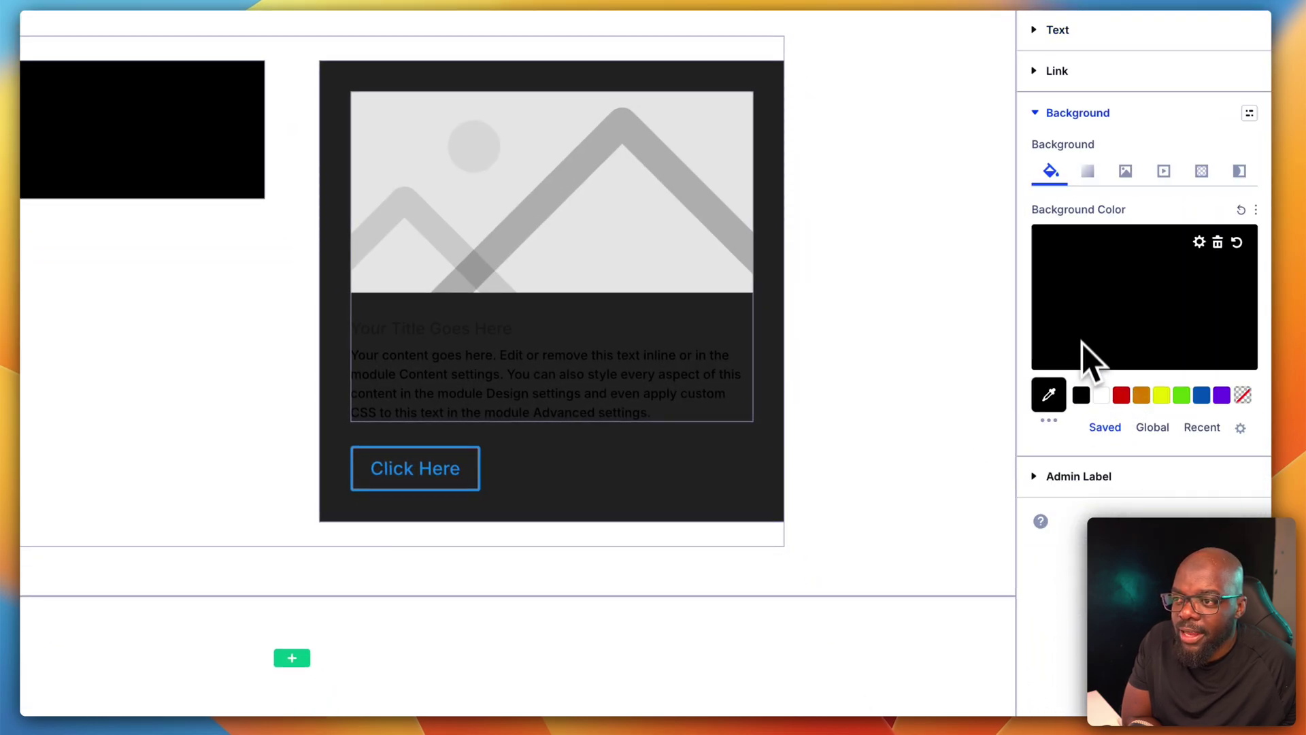
pyautogui.click(1159, 276)
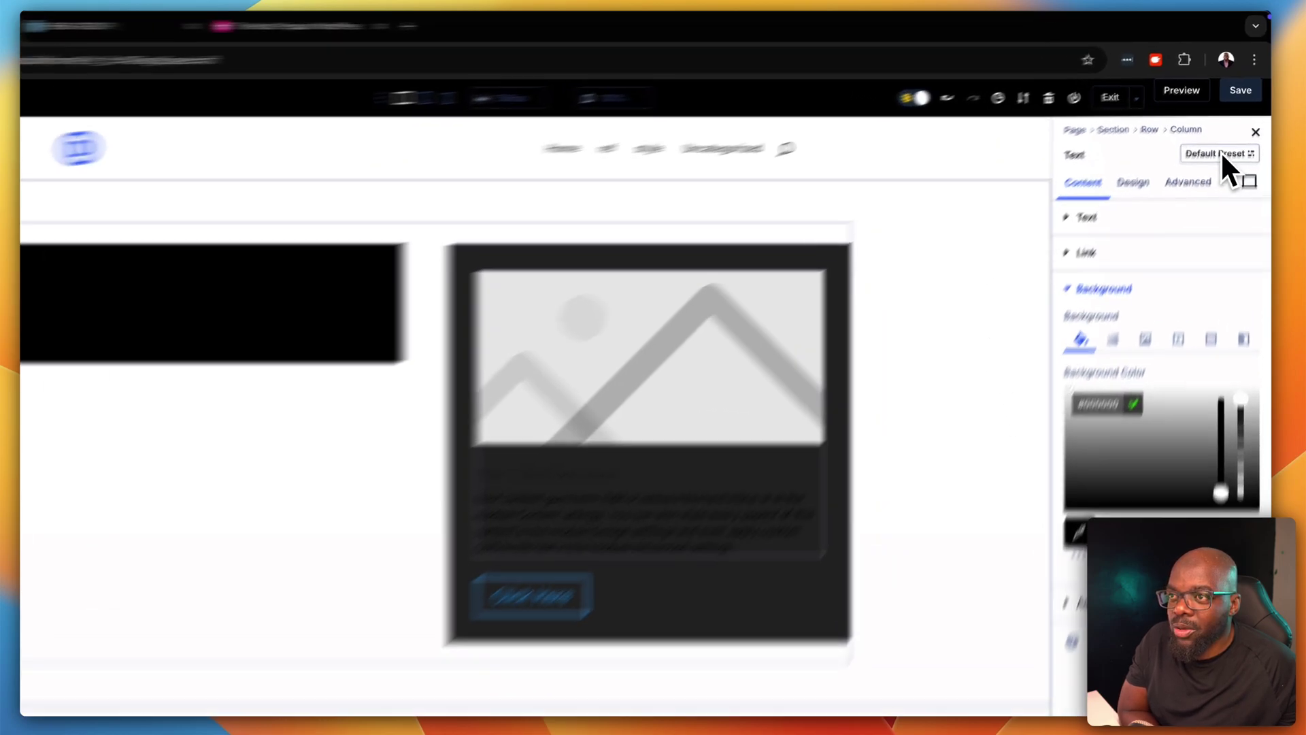
pyautogui.click(1222, 130)
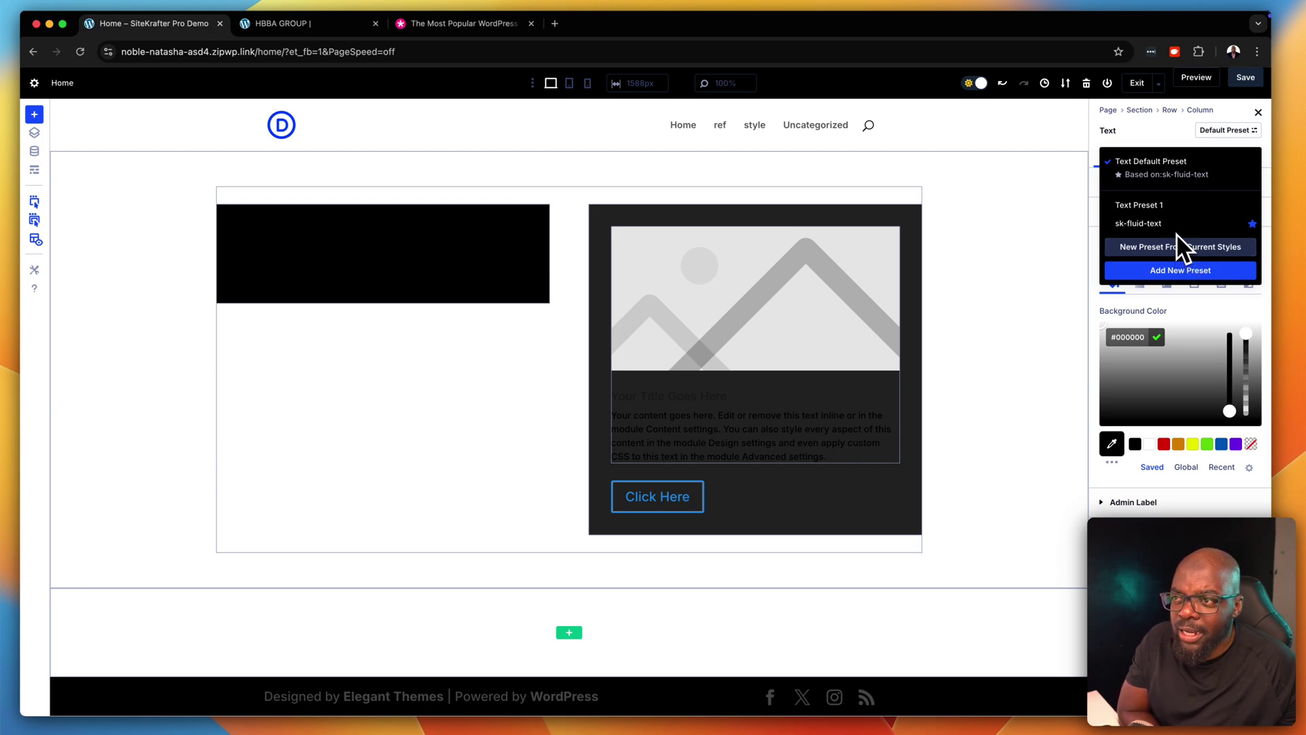
pyautogui.moveTo(1178, 176)
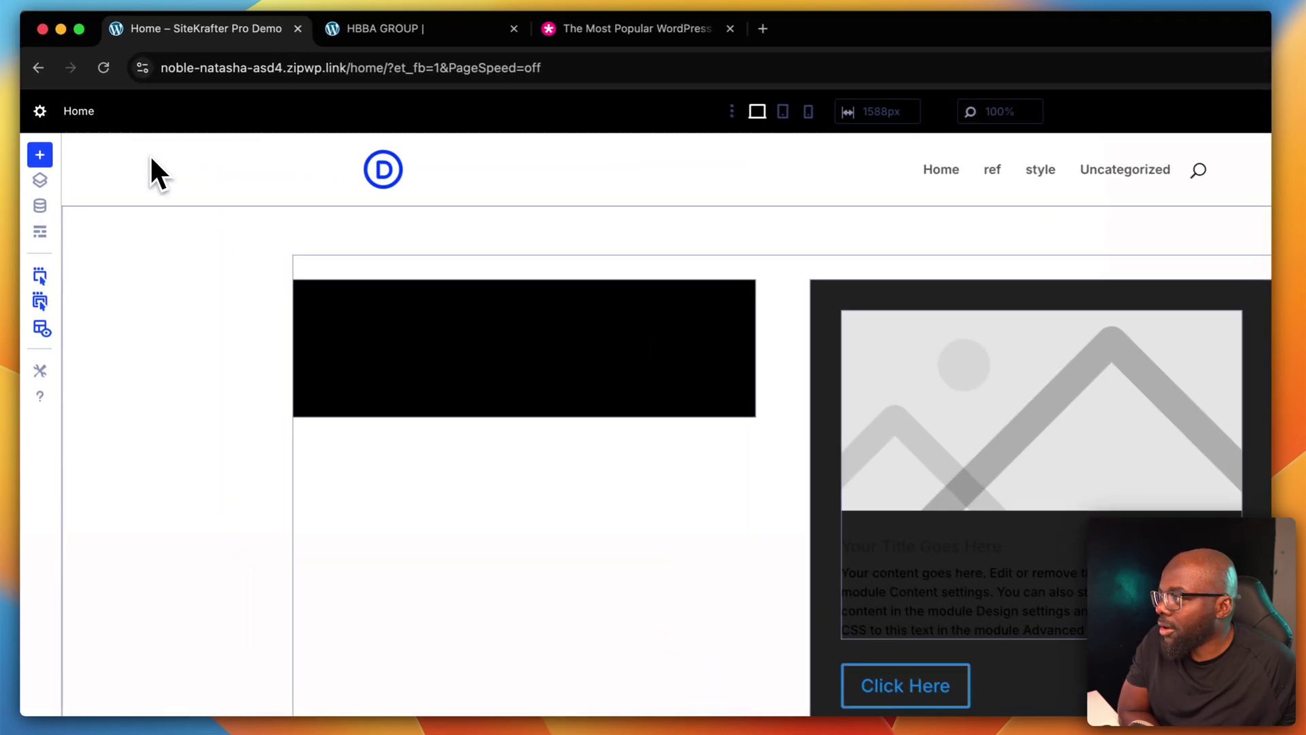
pyautogui.click(38, 205)
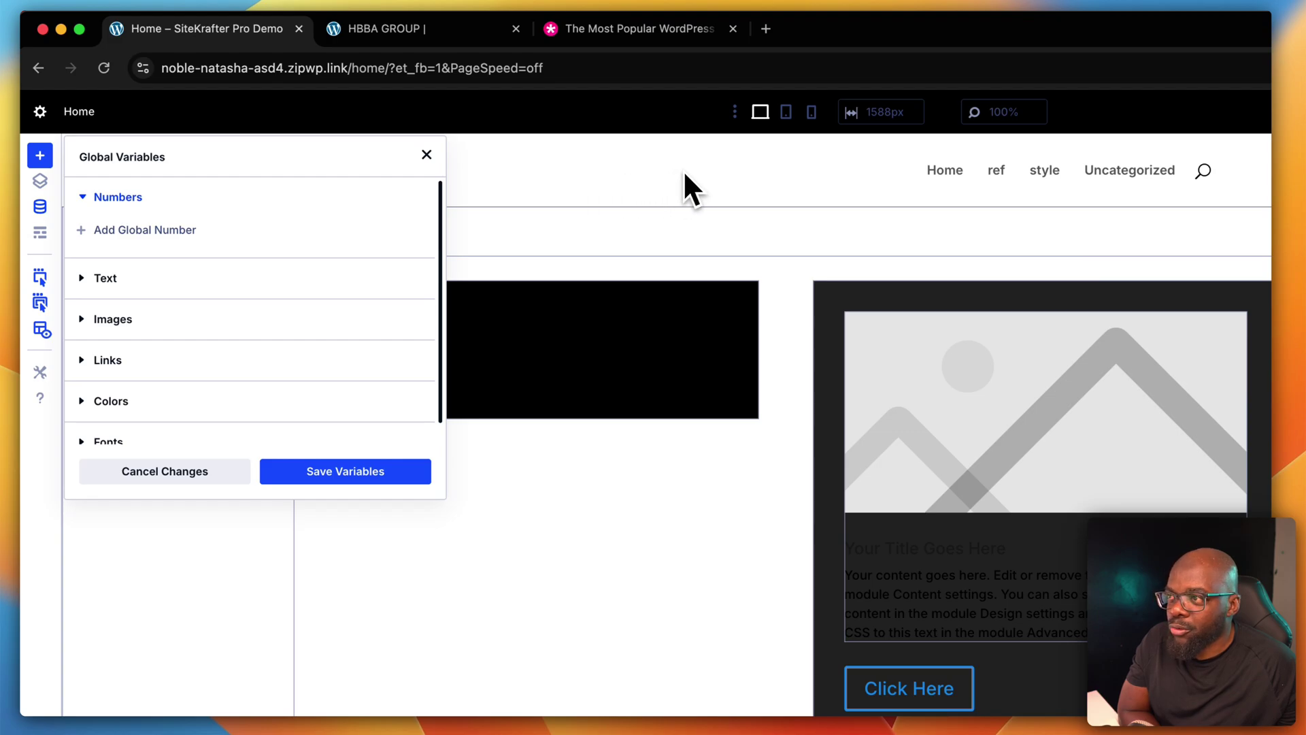
pyautogui.click(179, 471)
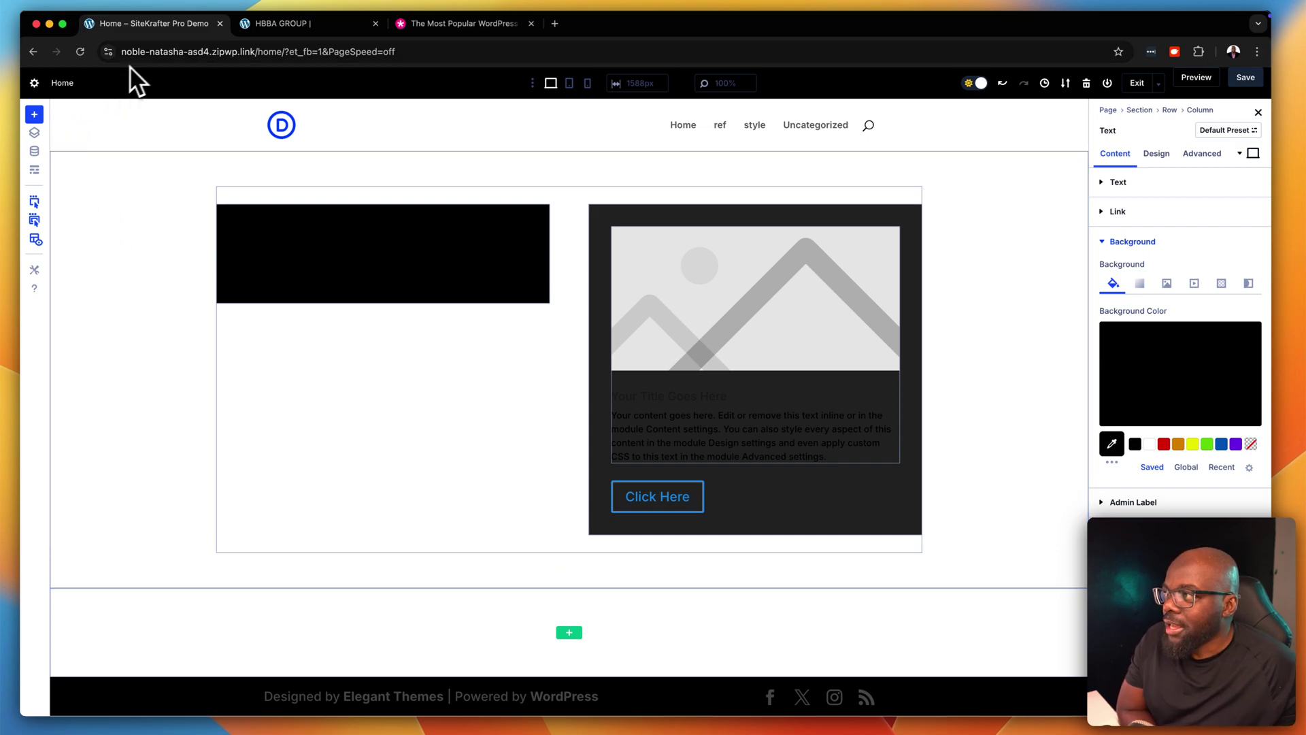
pyautogui.click(273, 23)
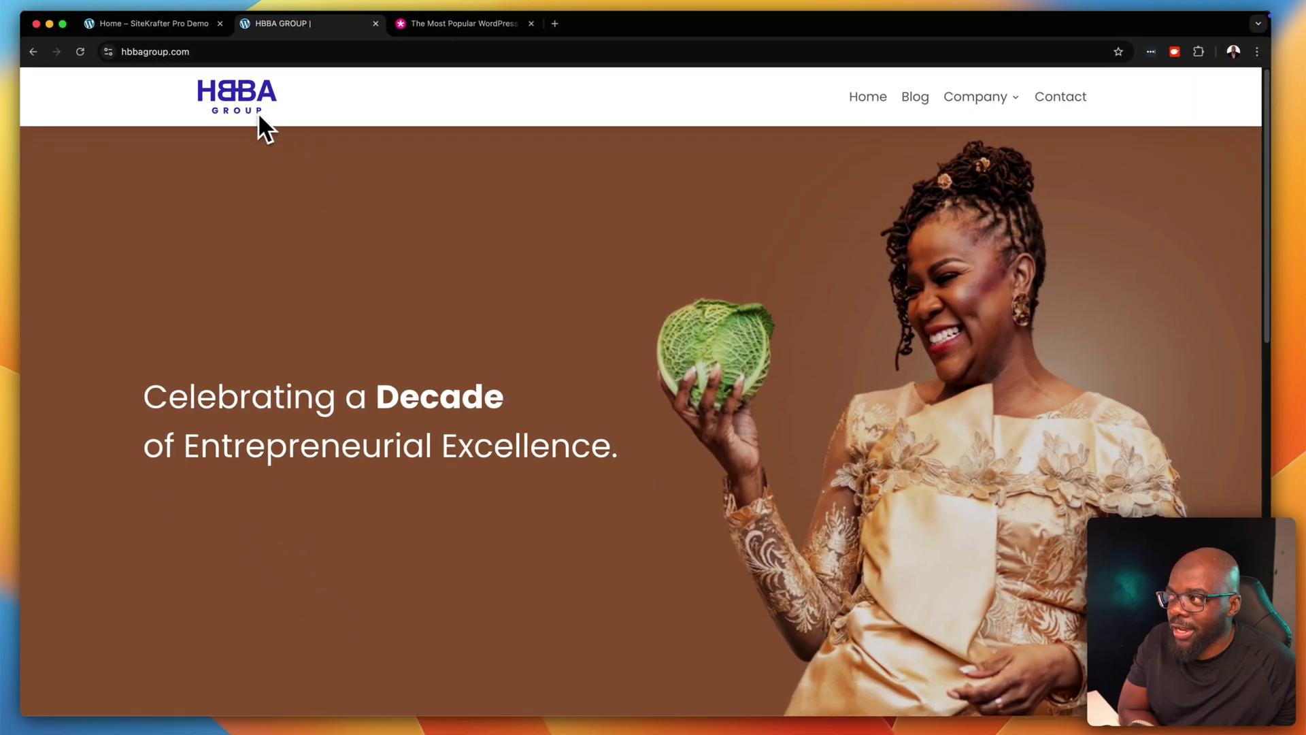
pyautogui.scroll(-1, 639, 364)
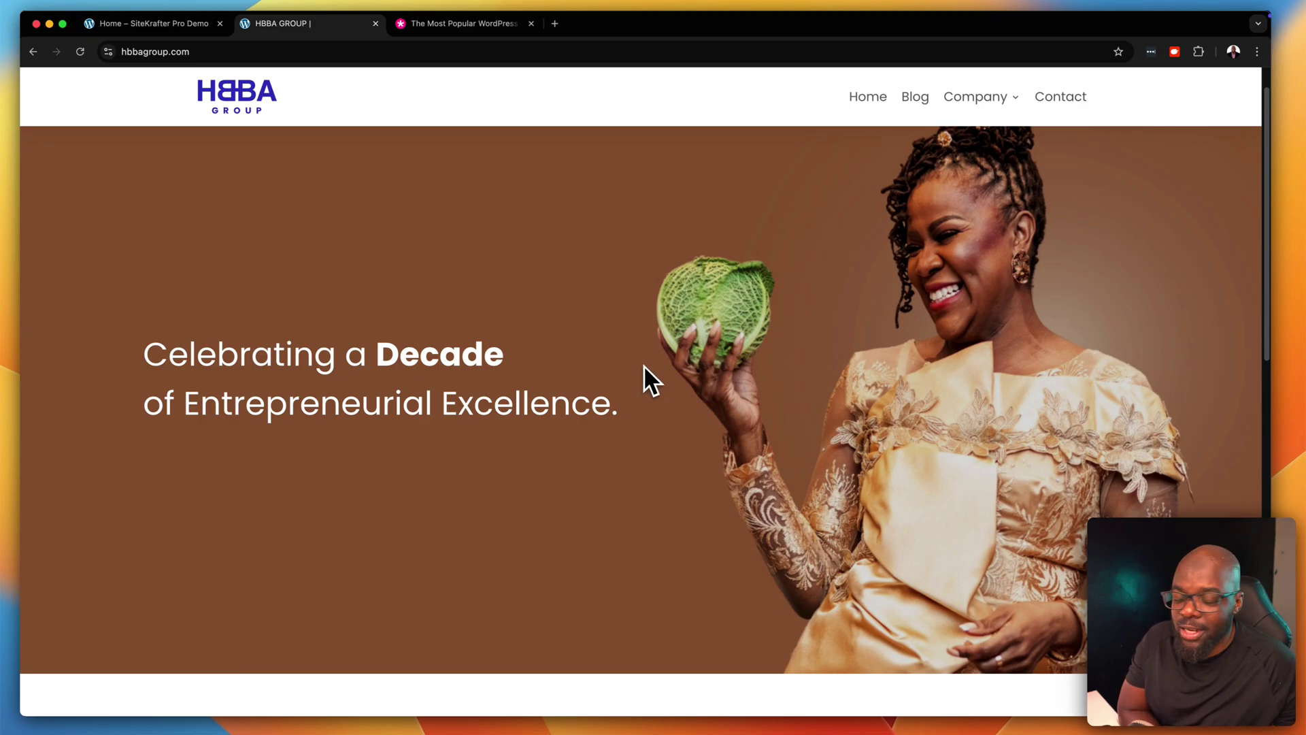
pyautogui.scroll(-7, 643, 366)
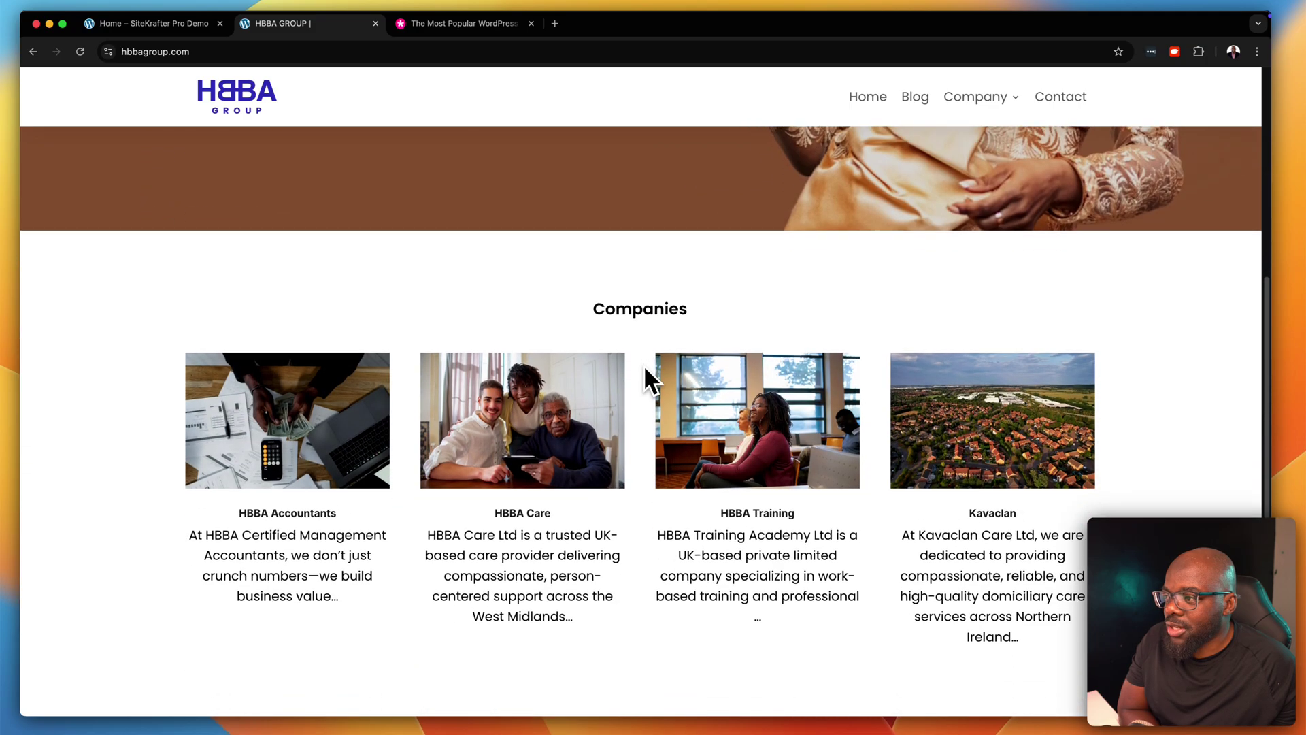
pyautogui.scroll(-3, 643, 365)
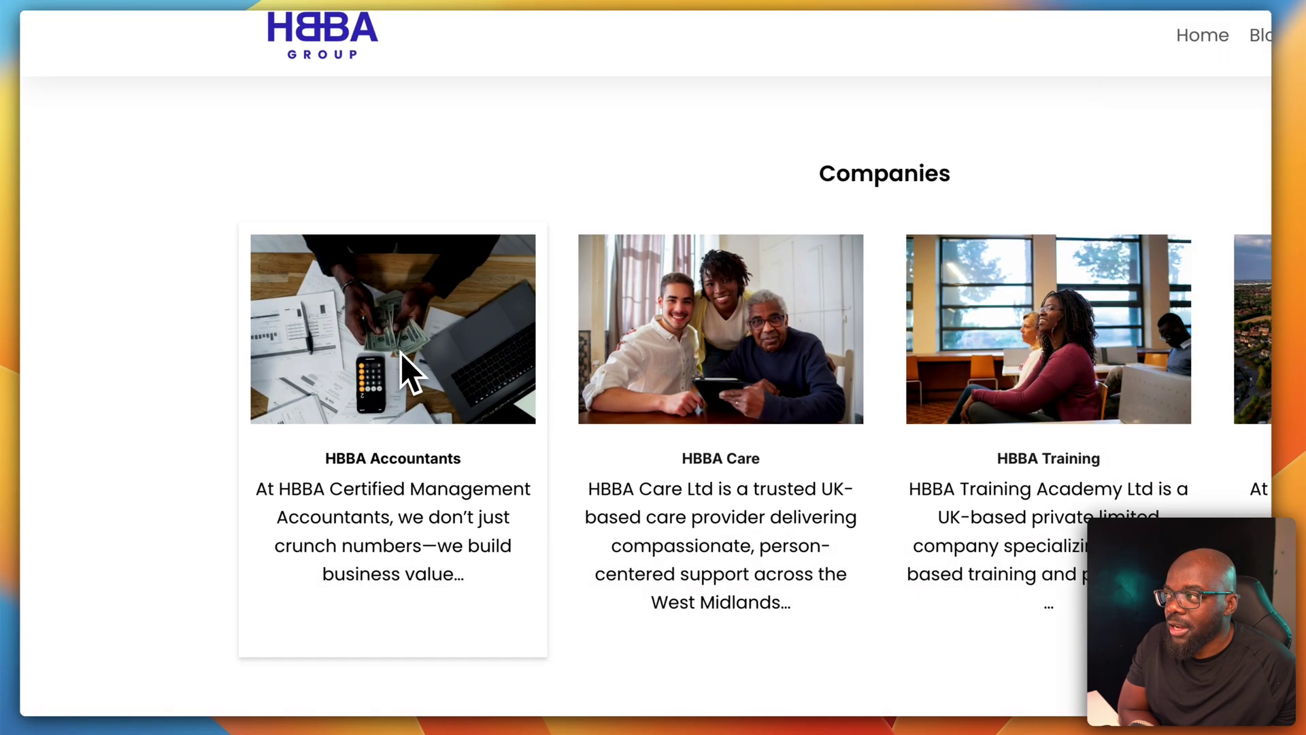
pyautogui.click(300, 338)
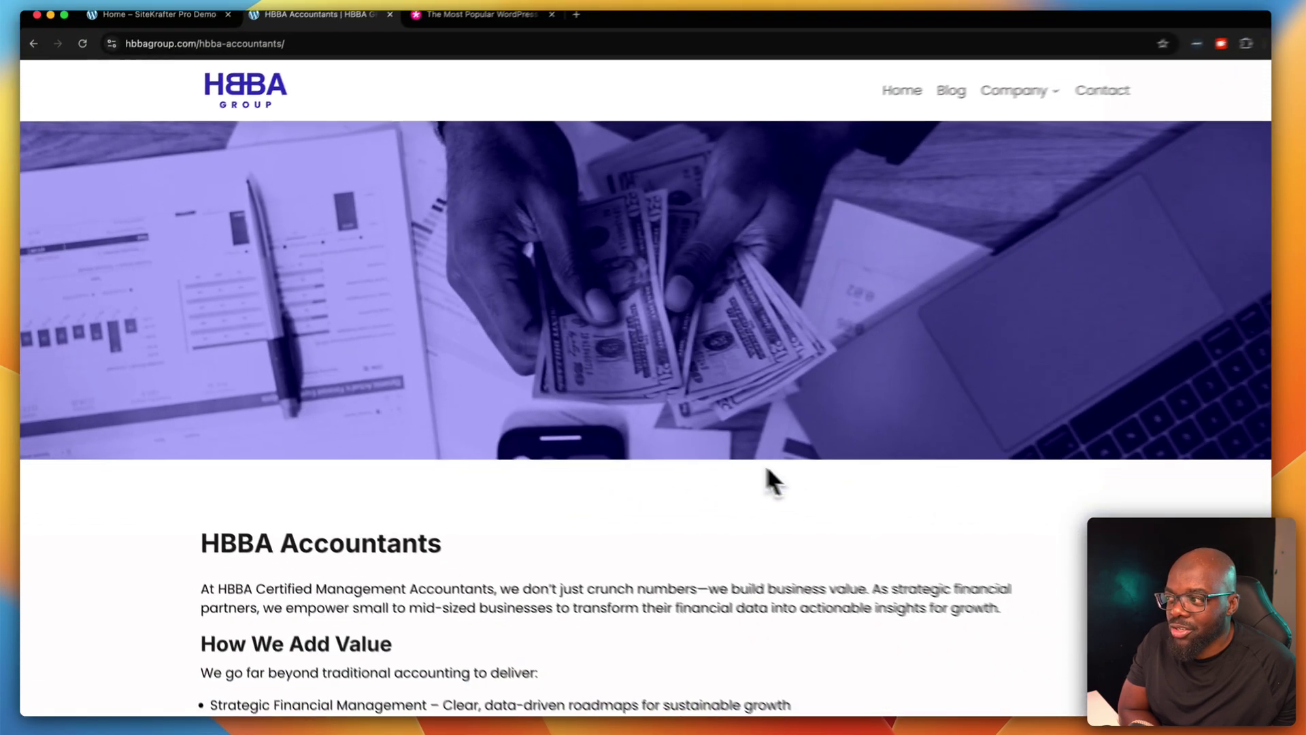
pyautogui.scroll(-10, 993, 528)
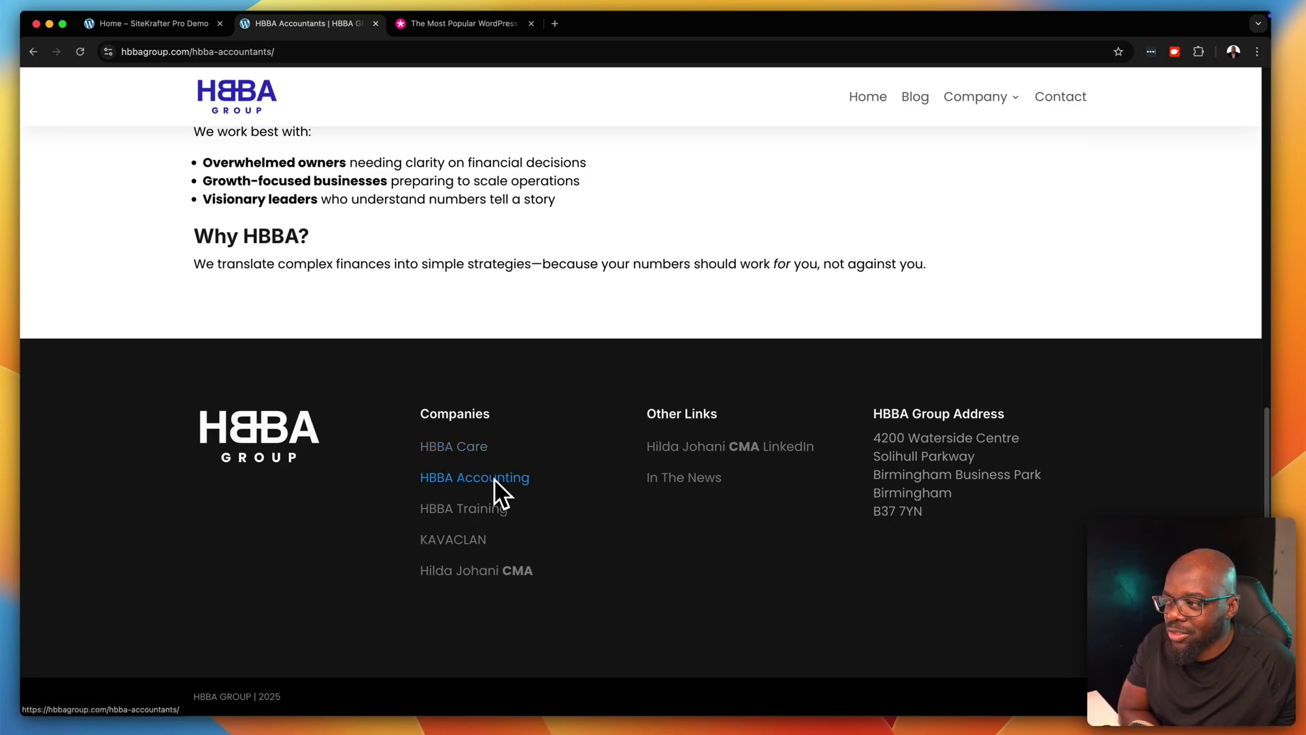
pyautogui.click(463, 508)
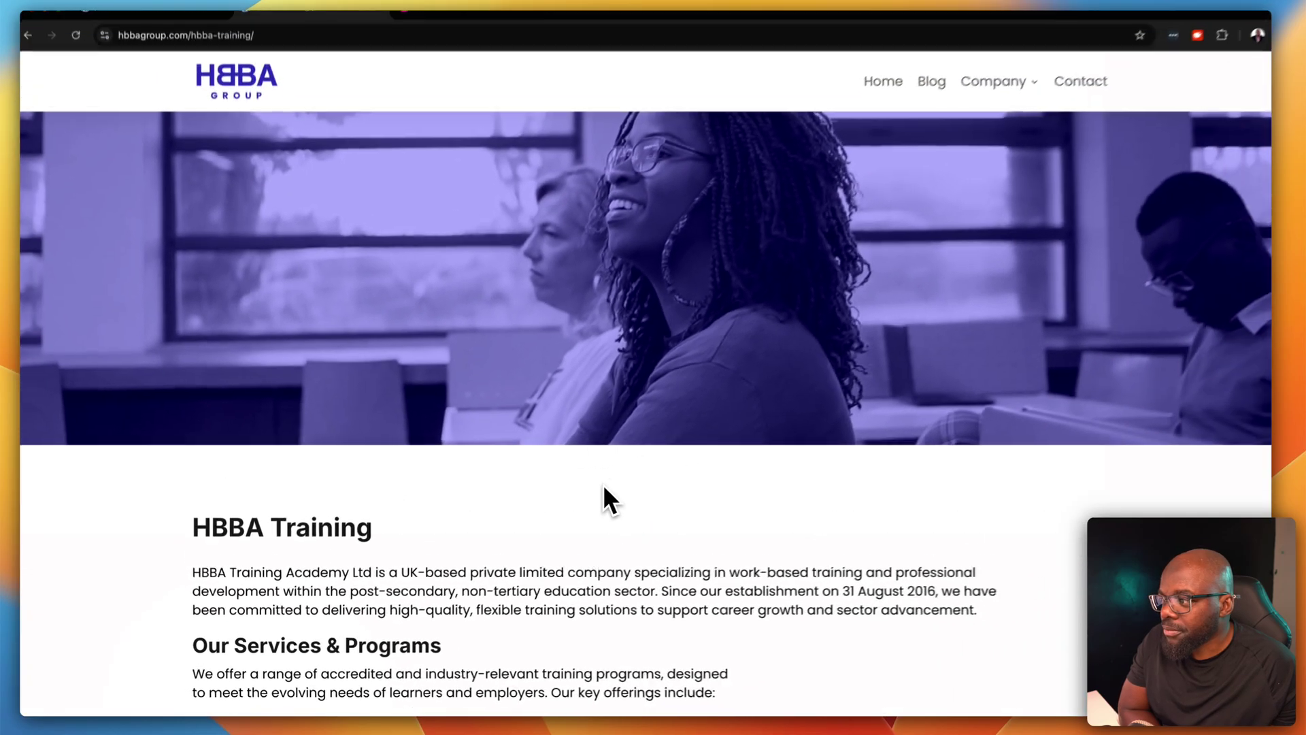
pyautogui.scroll(-10, 748, 400)
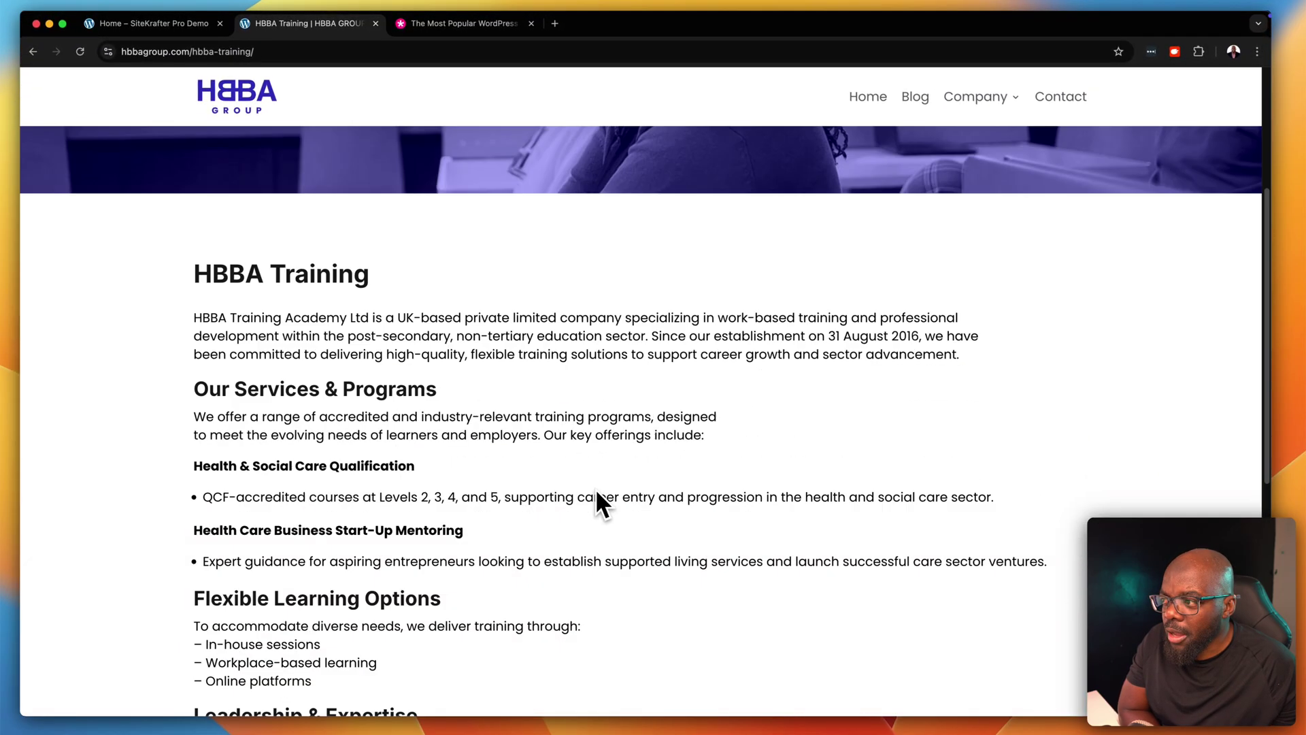
pyautogui.scroll(10, 749, 400)
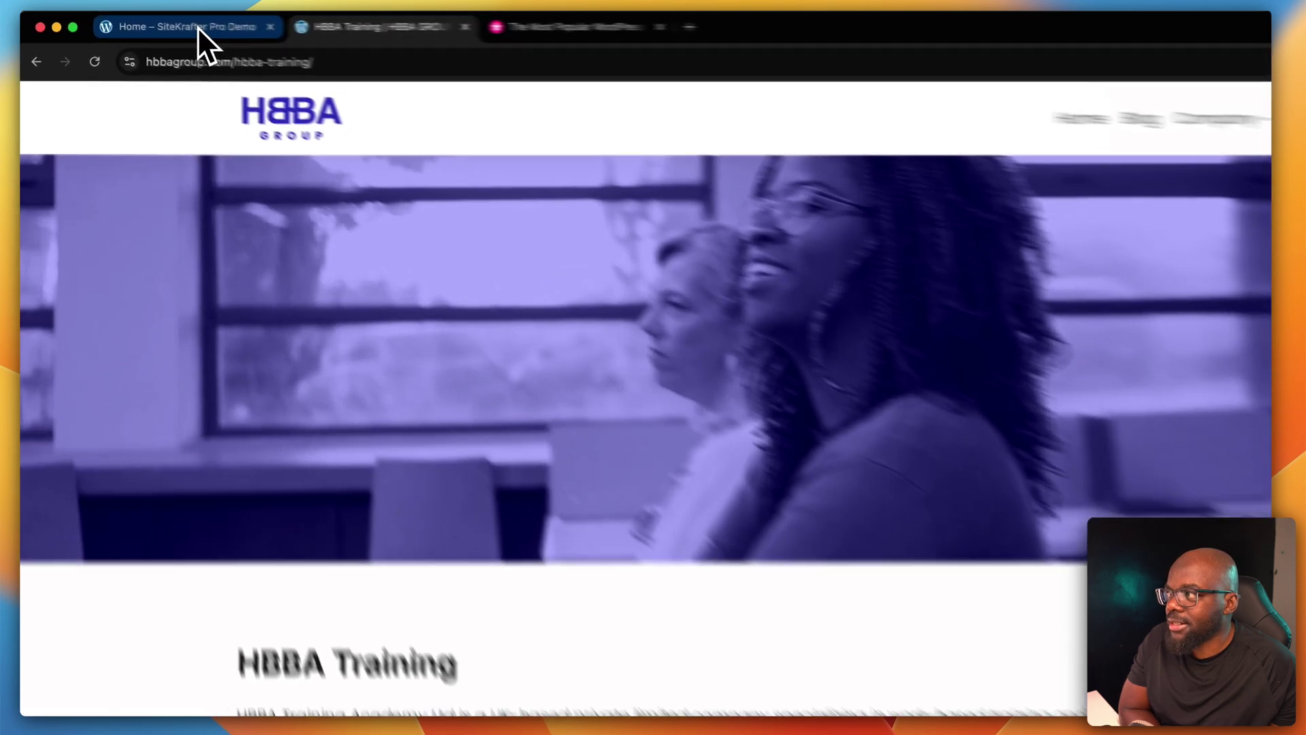
pyautogui.click(197, 27)
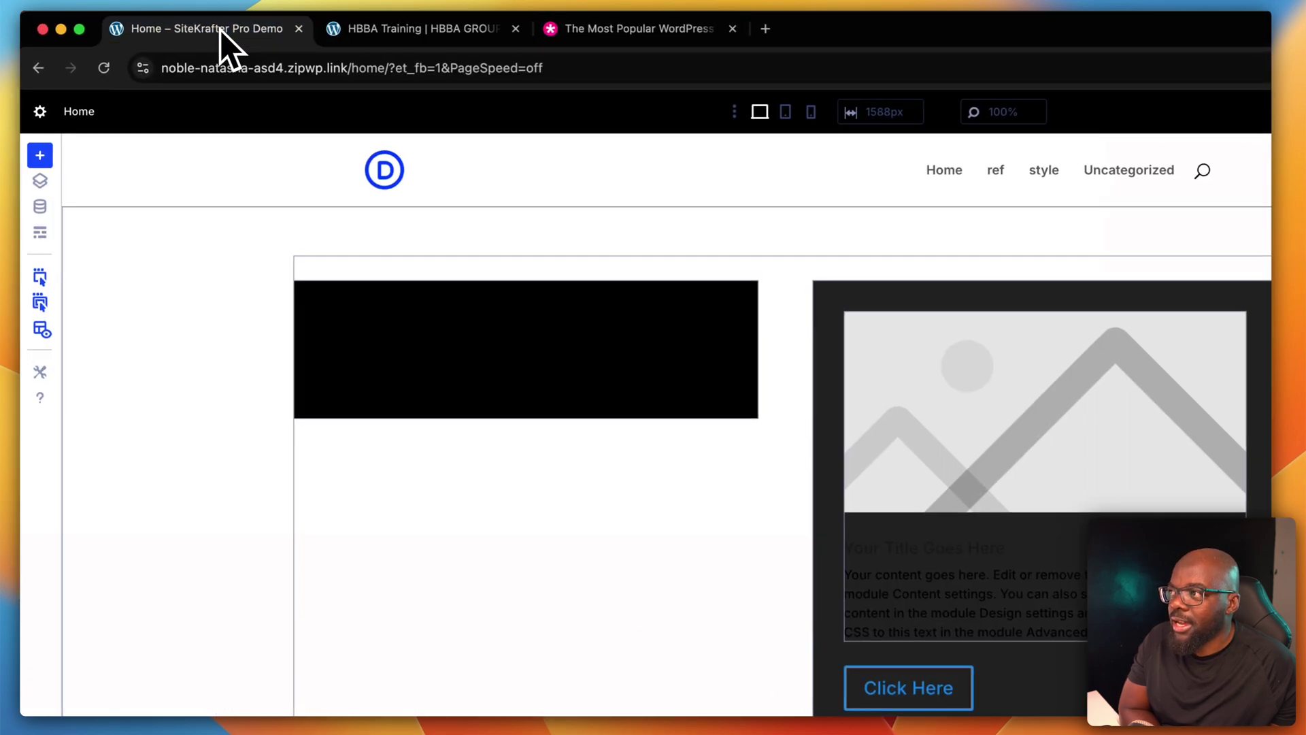